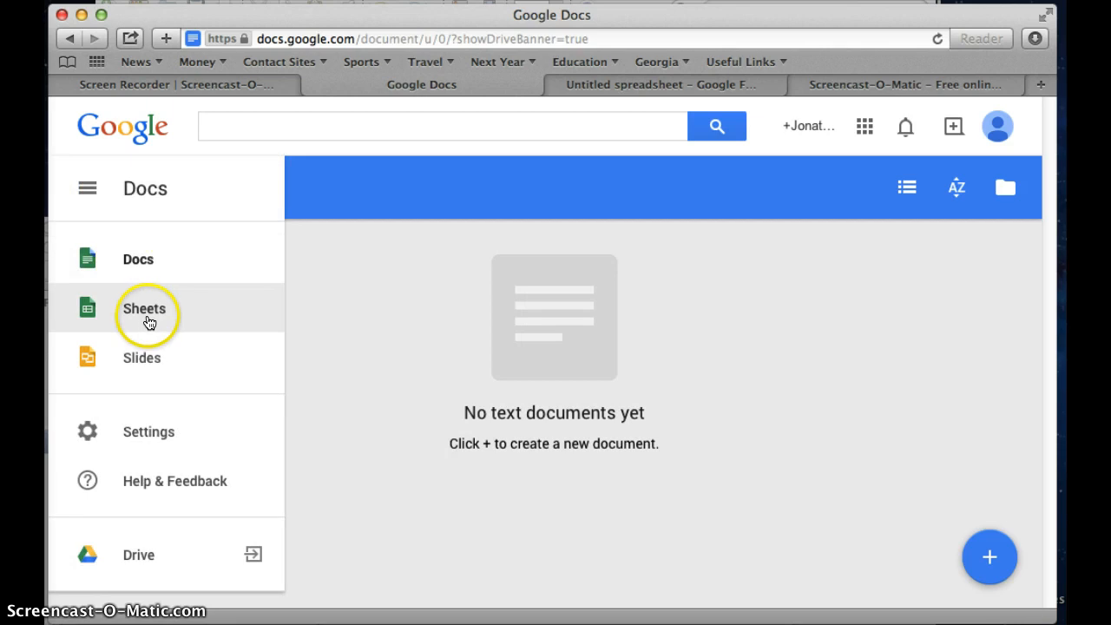
Create a new spreadsheet in Google Sheets and open a new form attached to it for adding questions.
{"action": "left_click", "coordinate": [144, 311]}
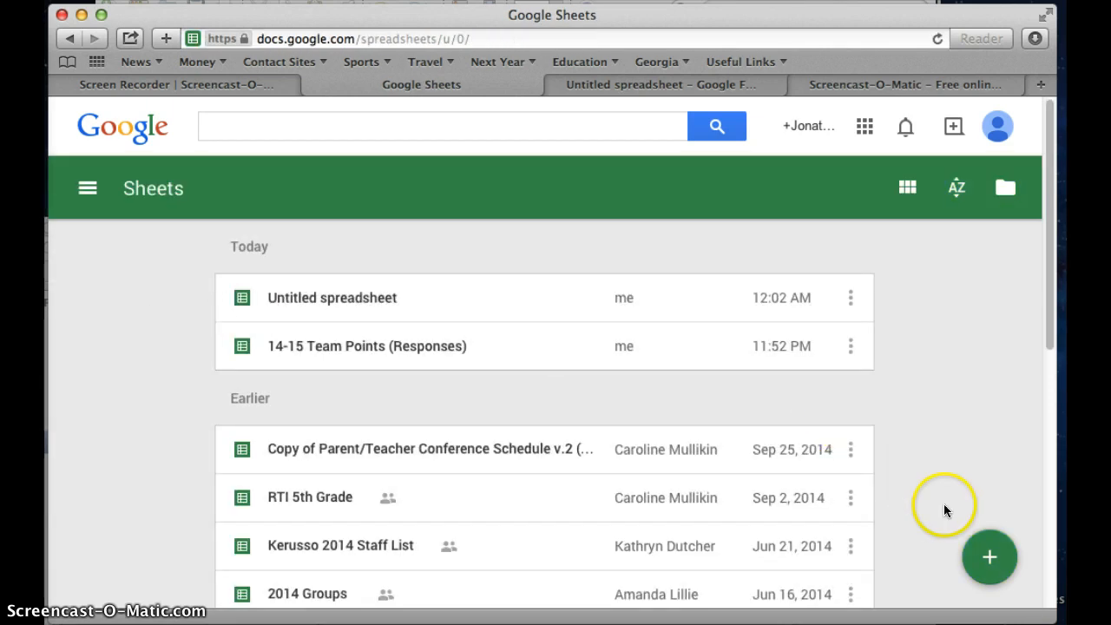
{"action": "left_click", "coordinate": [991, 556]}
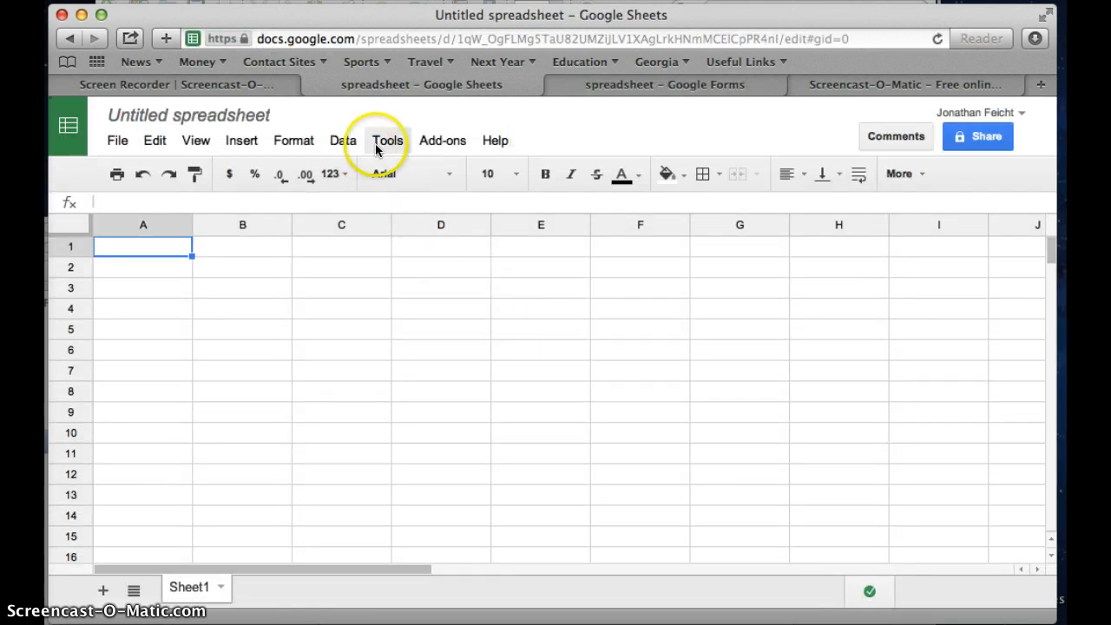
{"action": "left_click", "coordinate": [382, 144]}
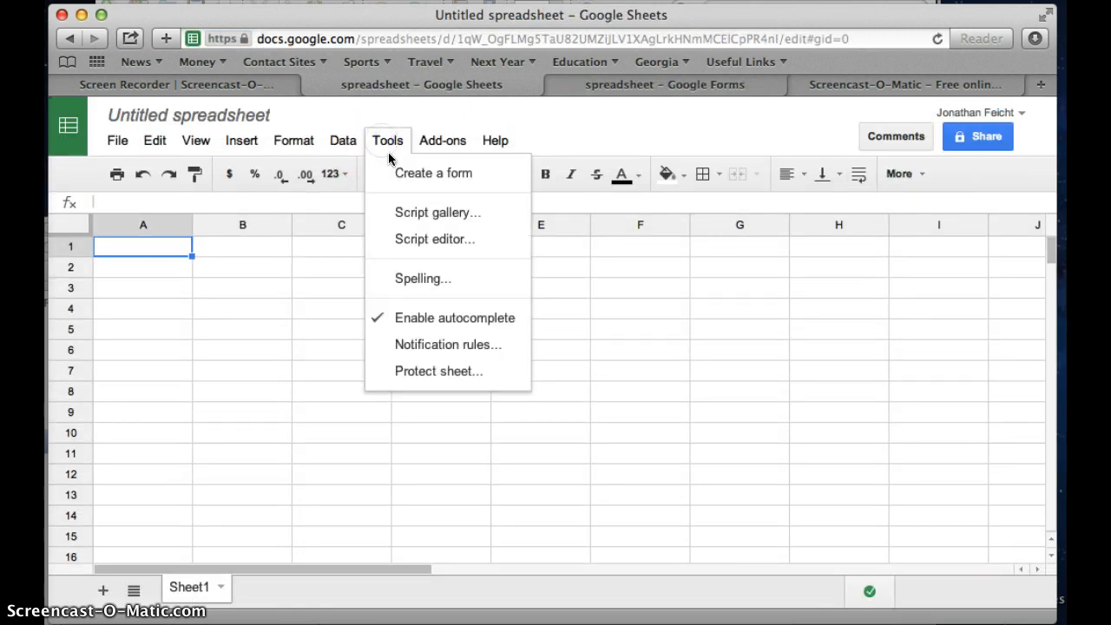
{"action": "left_click", "coordinate": [402, 173]}
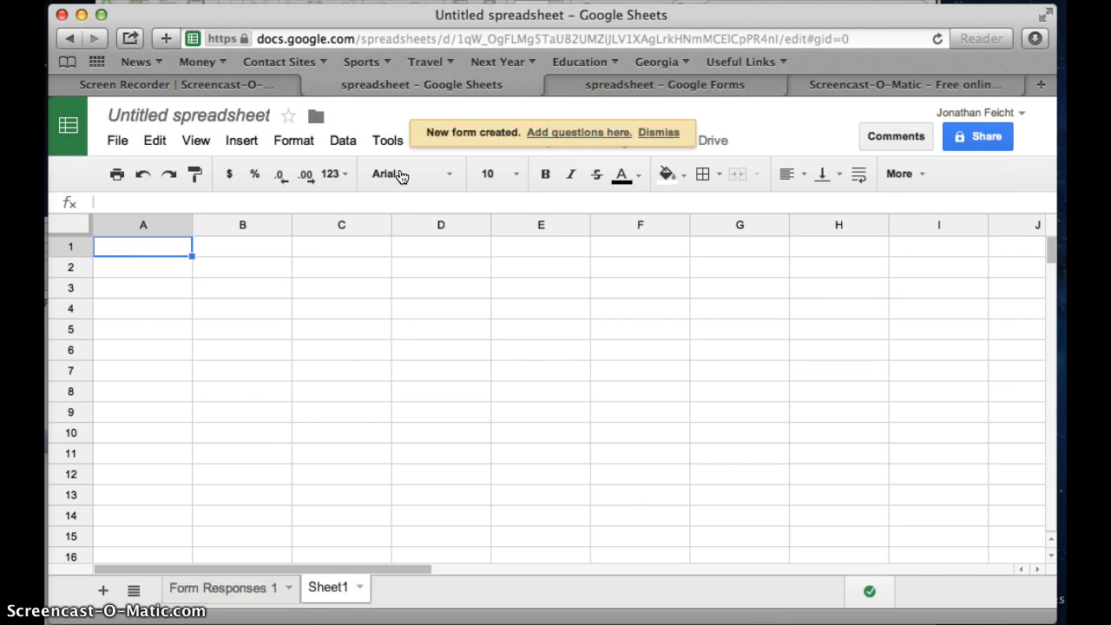
{"action": "left_click", "coordinate": [561, 139]}
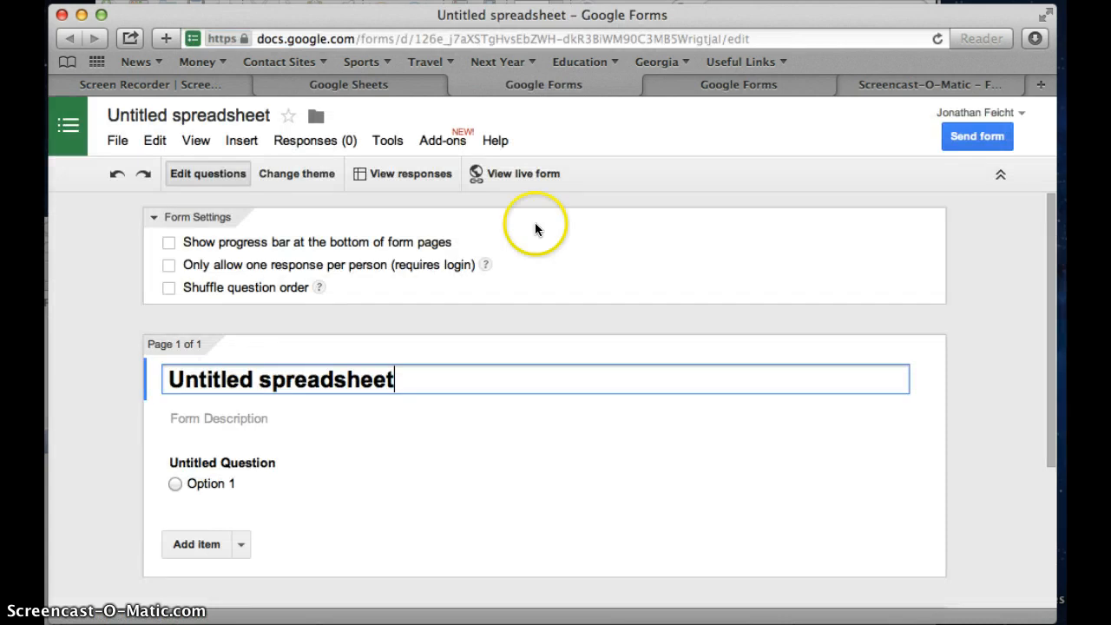
Clear the default title of the form.
{"action": "key", "text": "BackSpace"}
{"action": "key", "text": "BackSpace"}
{"action": "key", "text": "BackSpace"}
{"action": "key", "text": "BackSpace"}
{"action": "key", "text": "BackSpace"}
{"action": "key", "text": "BackSpace"}
{"action": "key", "text": "BackSpace"}
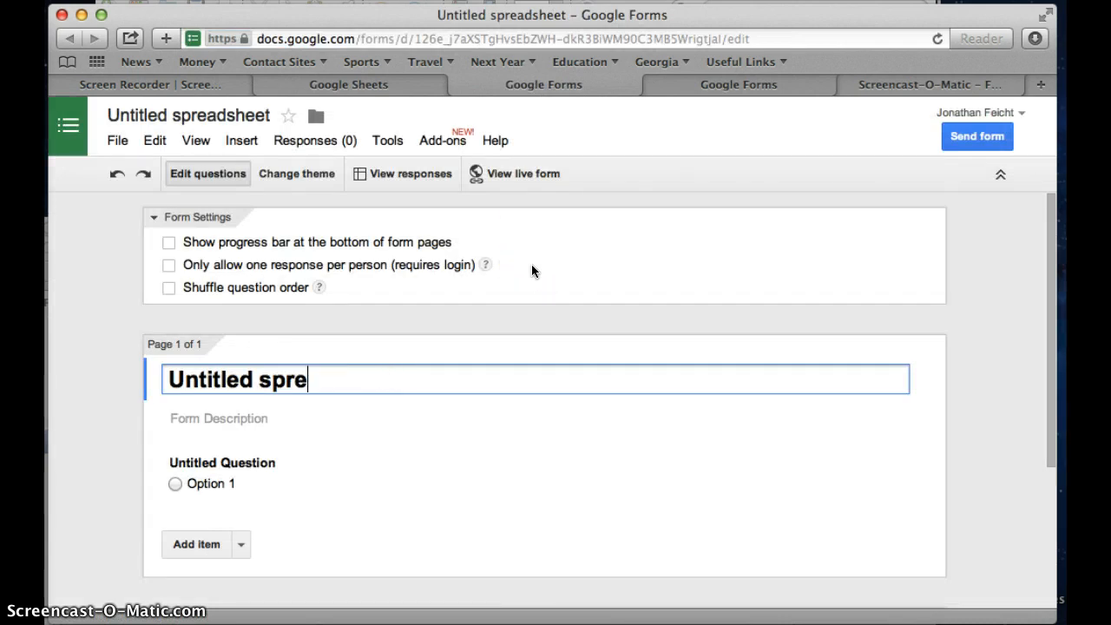
{"action": "key", "text": "BackSpace"}
{"action": "key", "text": "BackSpace"}
{"action": "key", "text": "BackSpace"}
{"action": "key", "text": "BackSpace"}
{"action": "key", "text": "BackSpace"}
{"action": "key", "text": "BackSpace"}
{"action": "key", "text": "BackSpace"}
{"action": "key", "text": "BackSpace"}
{"action": "key", "text": "BackSpace"}
{"action": "key", "text": "BackSpace"}
{"action": "key", "text": "BackSpace"}
{"action": "key", "text": "BackSpace"}
{"action": "key", "text": "BackSpace"}
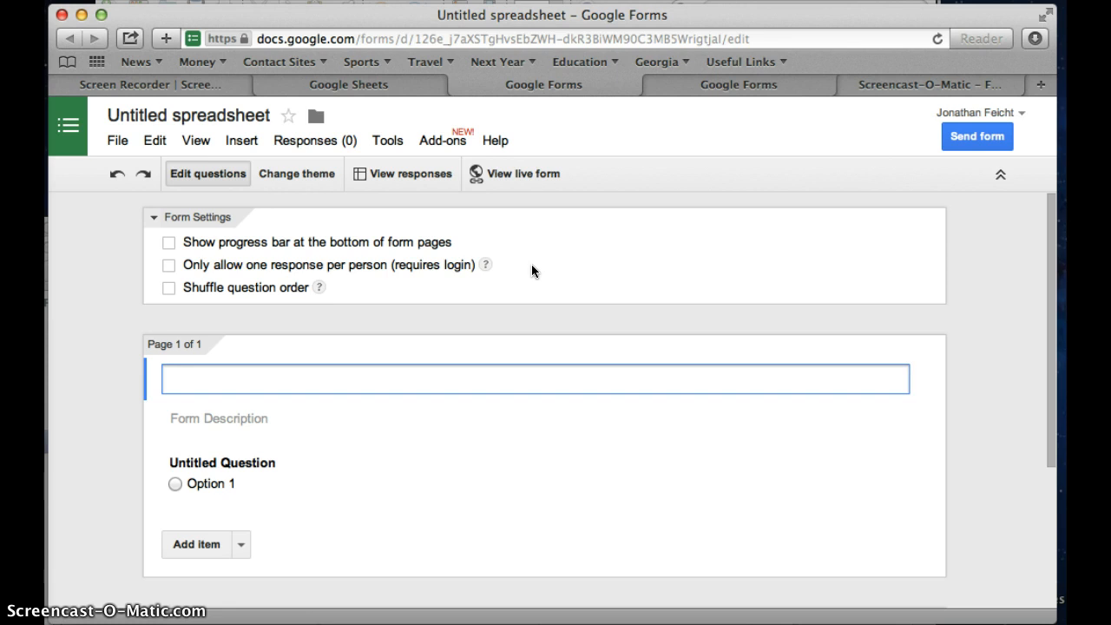
{"action": "type", "text": "GAE"}
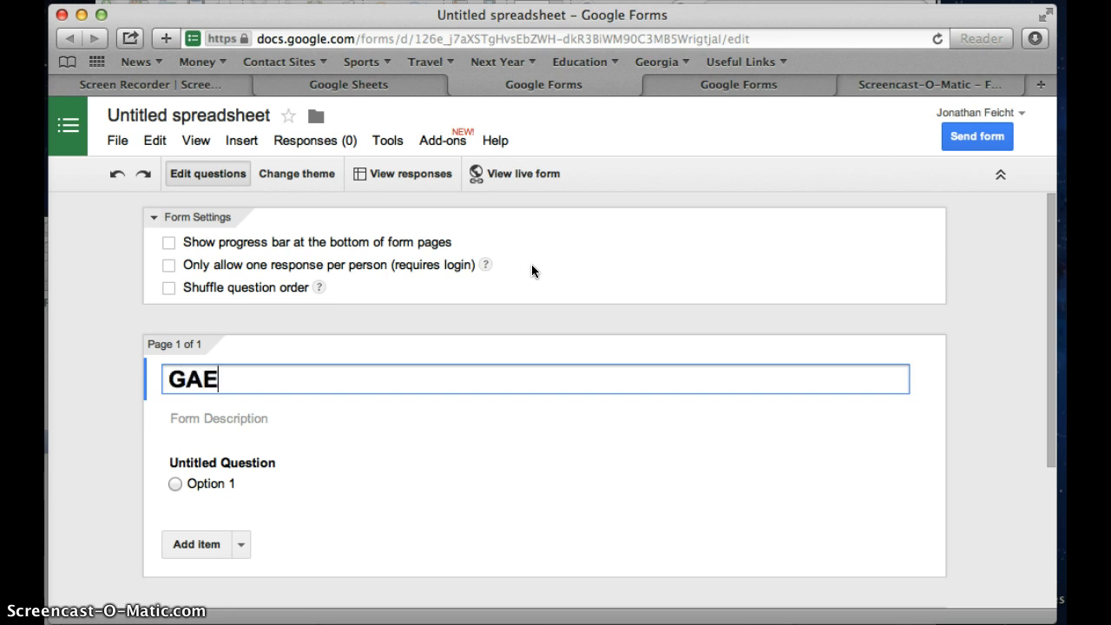
{"action": "type", "text": "T"}
{"action": "key", "text": "BackSpace"}
{"action": "key", "text": "BackSpace"}
{"action": "key", "text": "BackSpace"}
{"action": "key", "text": "BackSpace"}
{"action": "type", "text": "T"}
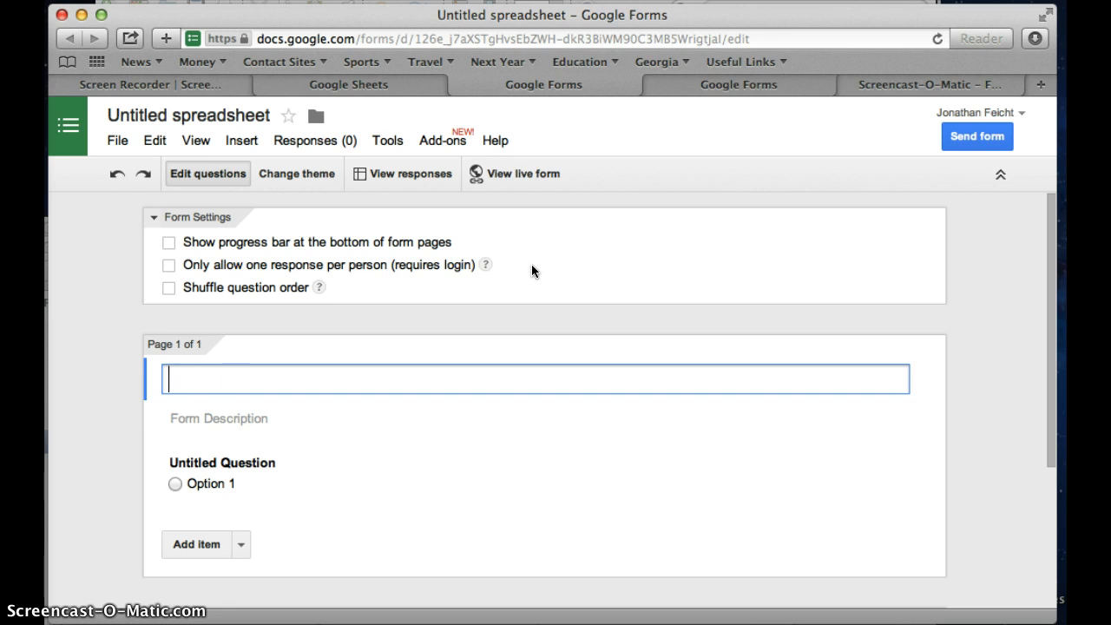
Enter "Sample Form" as the form's title.
{"action": "type", "text": "Samep"}
{"action": "key", "text": "BackSpace"}
{"action": "key", "text": "BackSpace"}
{"action": "type", "text": "ple "}
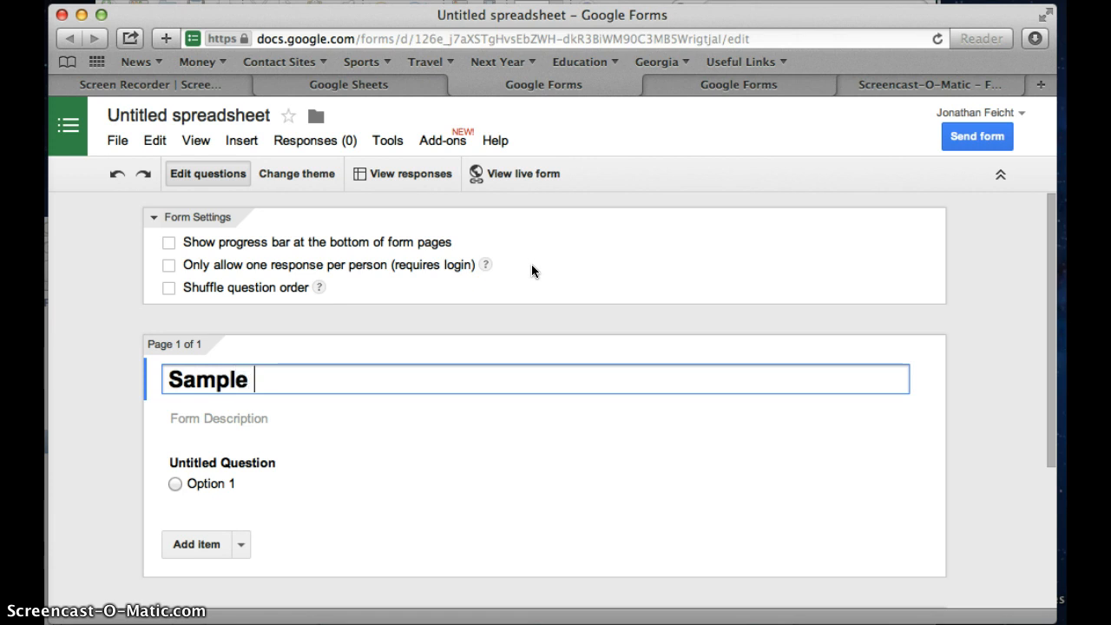
{"action": "type", "text": "Form"}
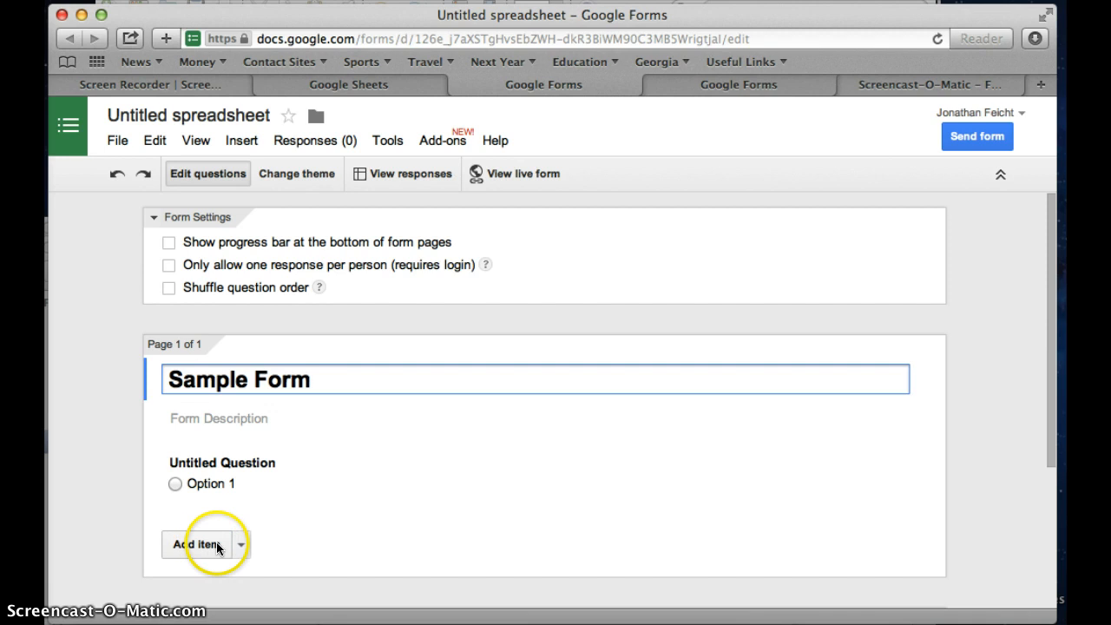
Title the first question "Points for Red Team" and set its question type to Text.
{"action": "left_click", "coordinate": [226, 465]}
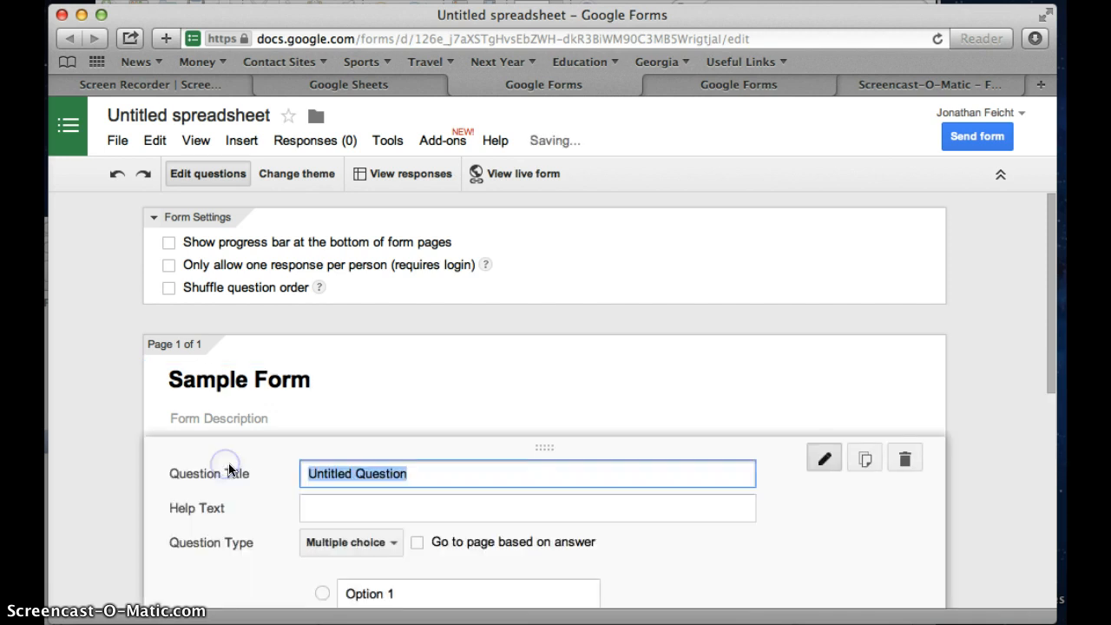
{"action": "type", "text": "Points for Red Team"}
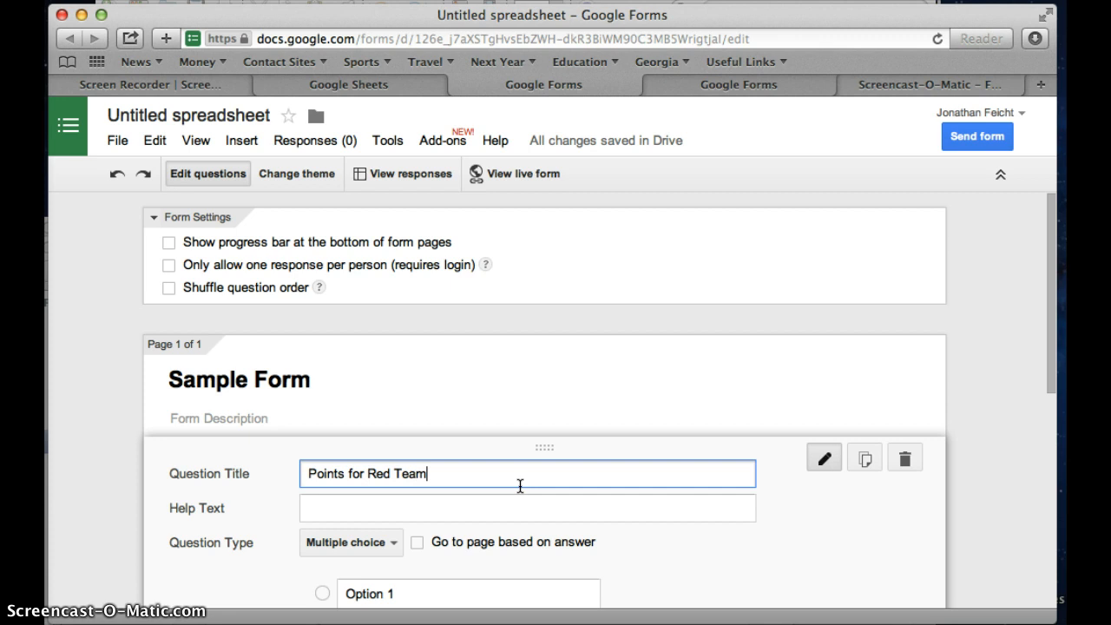
{"action": "left_click", "coordinate": [395, 545]}
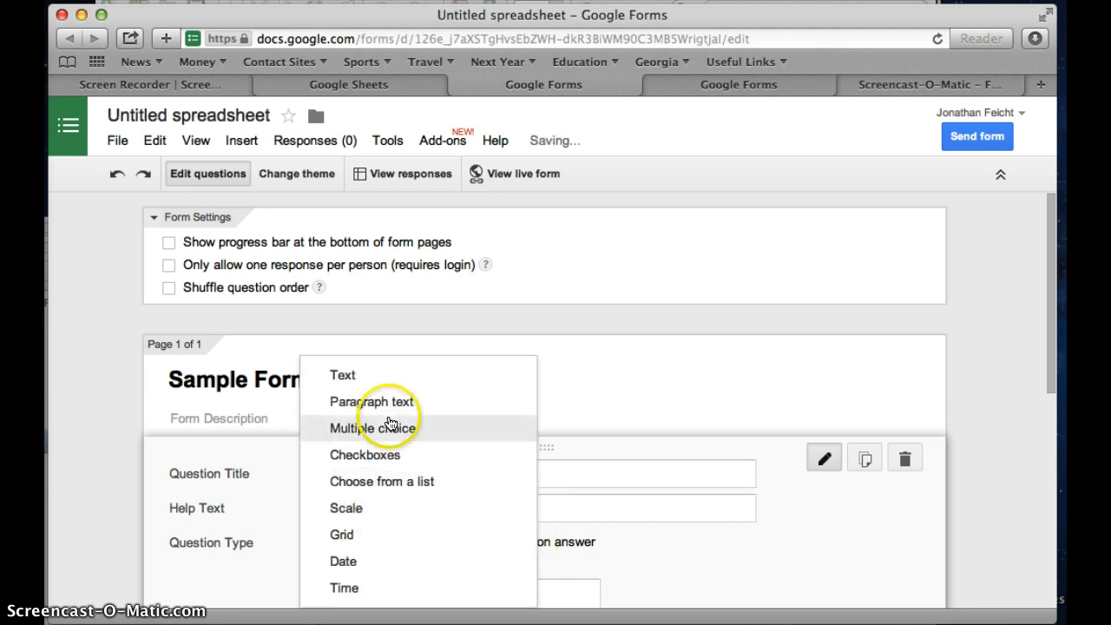
{"action": "left_click", "coordinate": [361, 382]}
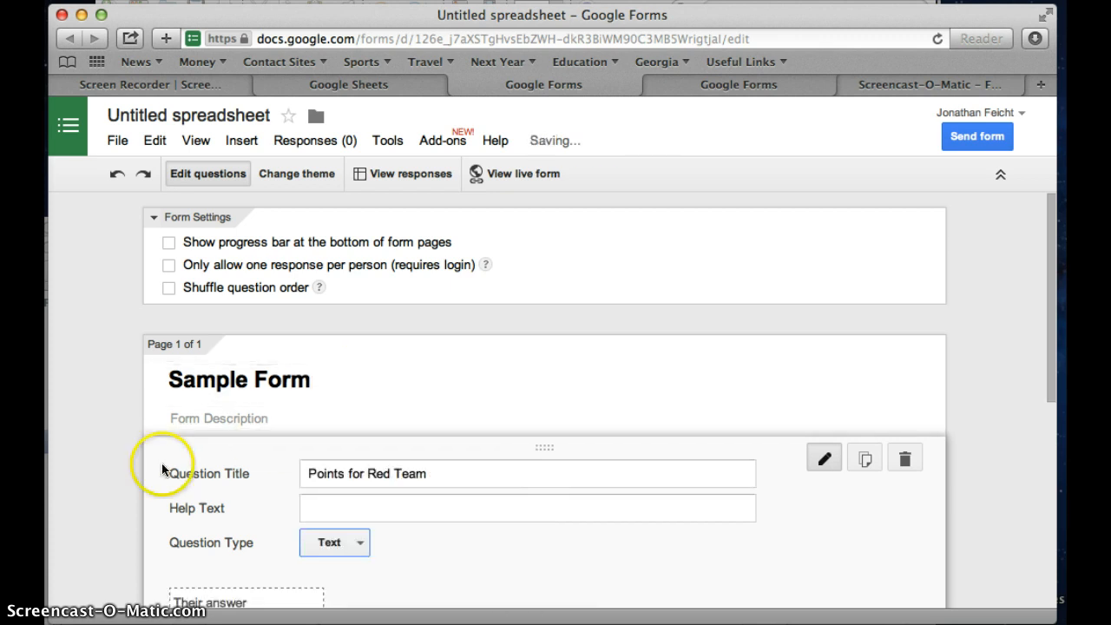
Add a second text question titled "Points for Blue Team".
{"action": "scroll", "coordinate": [128, 468], "scroll_direction": "down", "scroll_amount": 5}
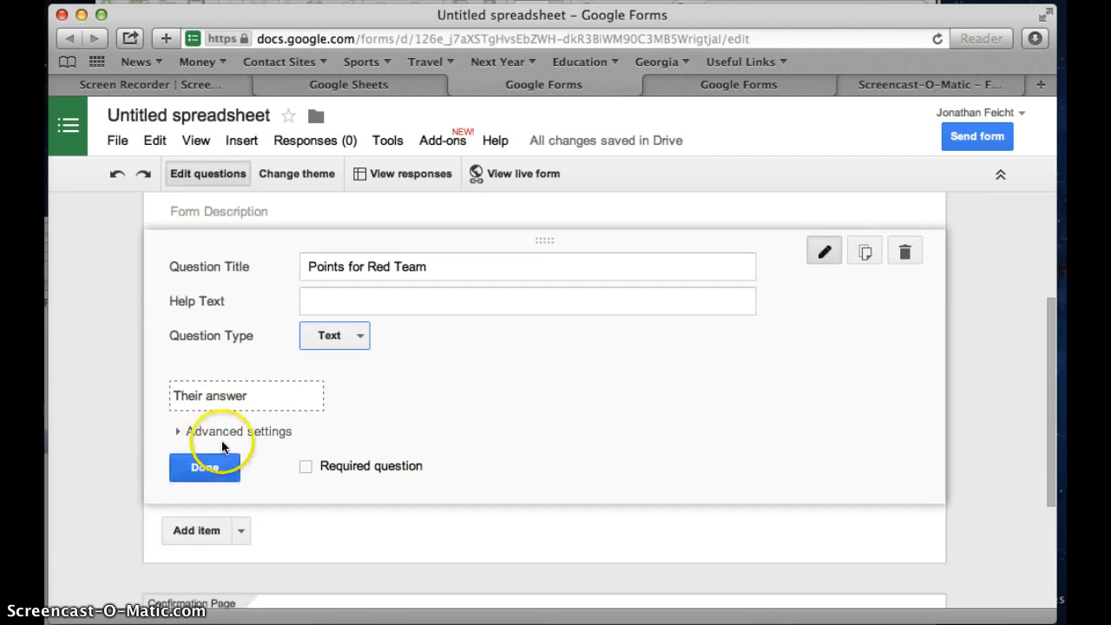
{"action": "left_click", "coordinate": [198, 532]}
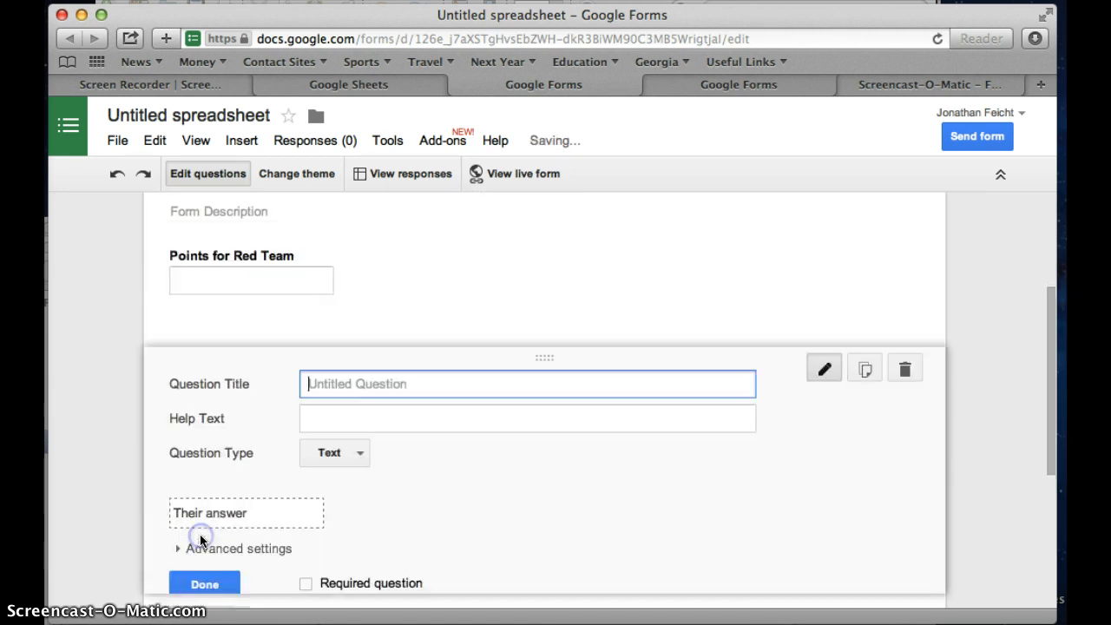
{"action": "type", "text": "Points for"}
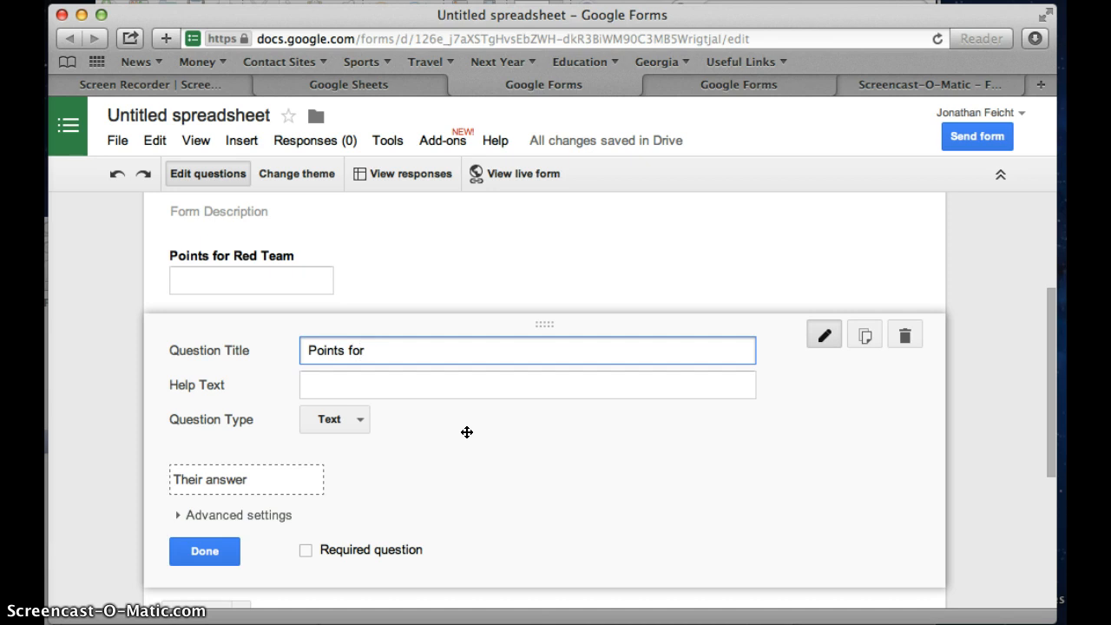
{"action": "type", "text": " Blue Team"}
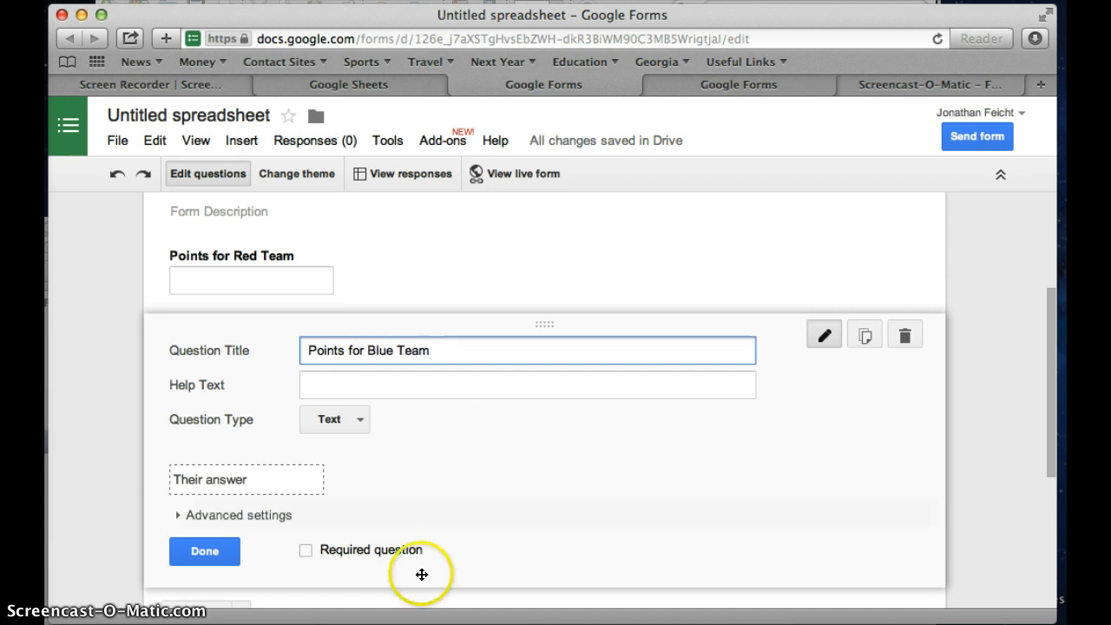
Add a third text question titled "Points for Green Team".
{"action": "scroll", "coordinate": [229, 549], "scroll_direction": "down", "scroll_amount": 5}
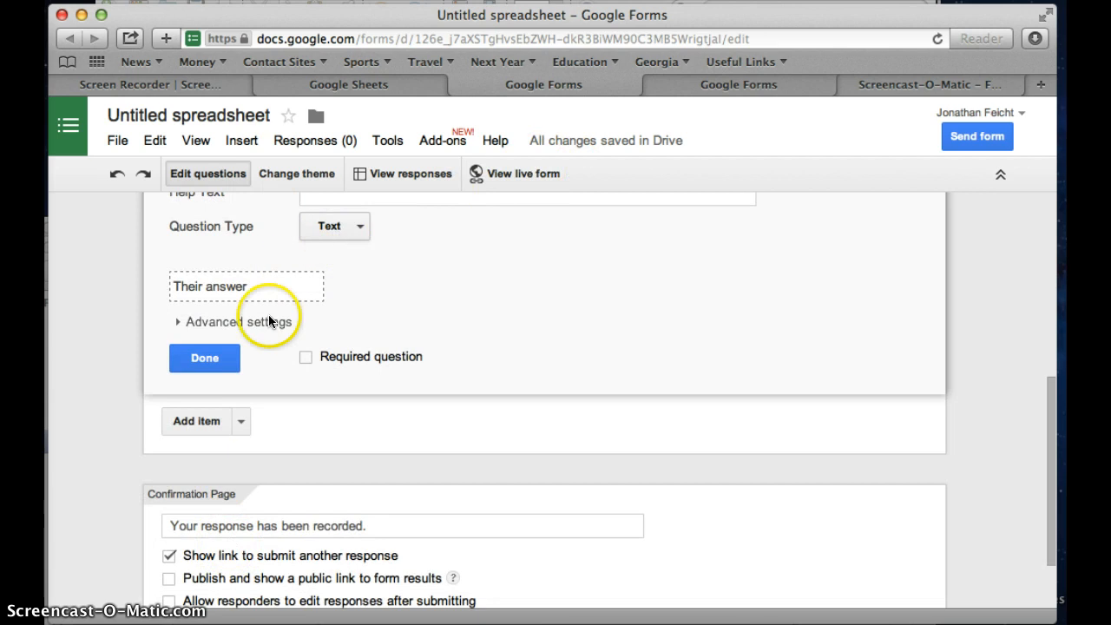
{"action": "left_click", "coordinate": [189, 423]}
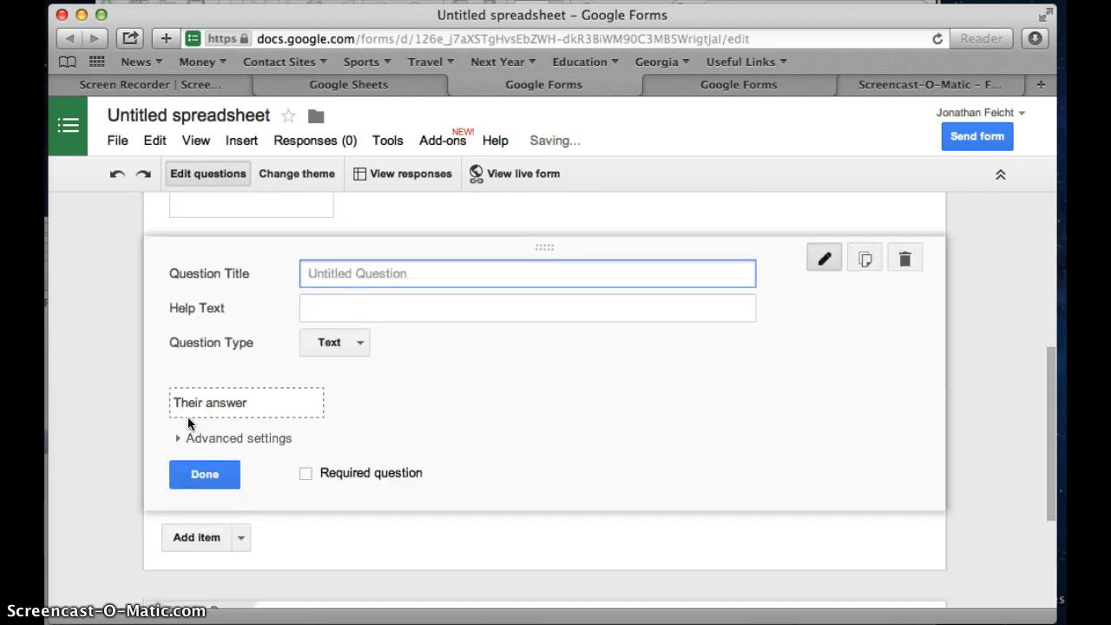
{"action": "type", "text": "Points fo"}
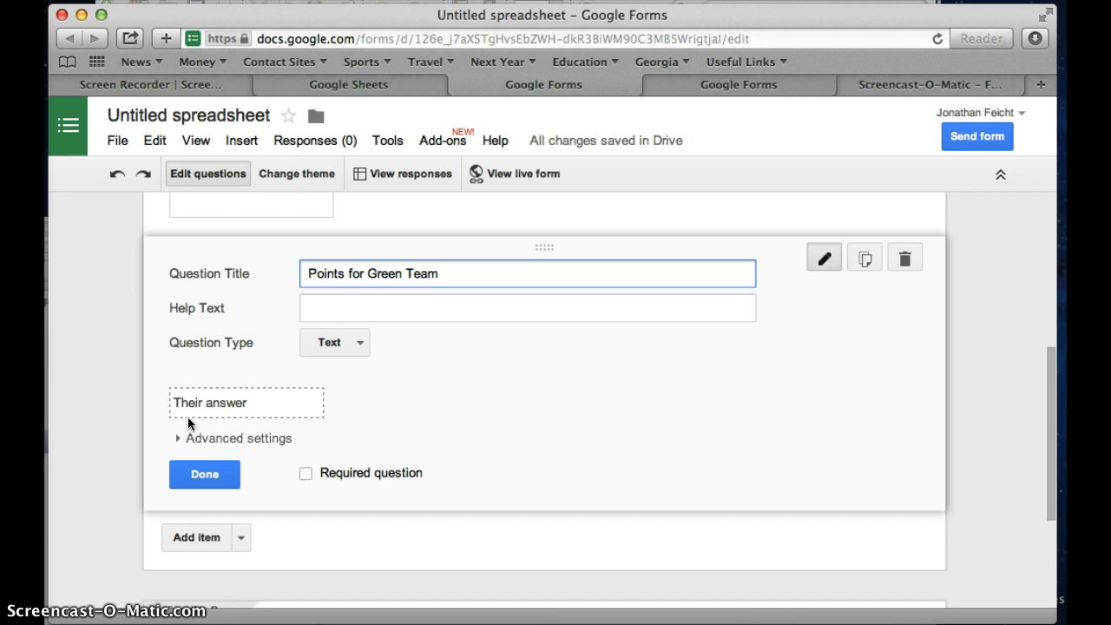
{"action": "type", "text": "r Green Team"}
Add a final text question titled "Who is submitting these points?" and finish editing it.
{"action": "scroll", "coordinate": [260, 519], "scroll_direction": "down", "scroll_amount": 4}
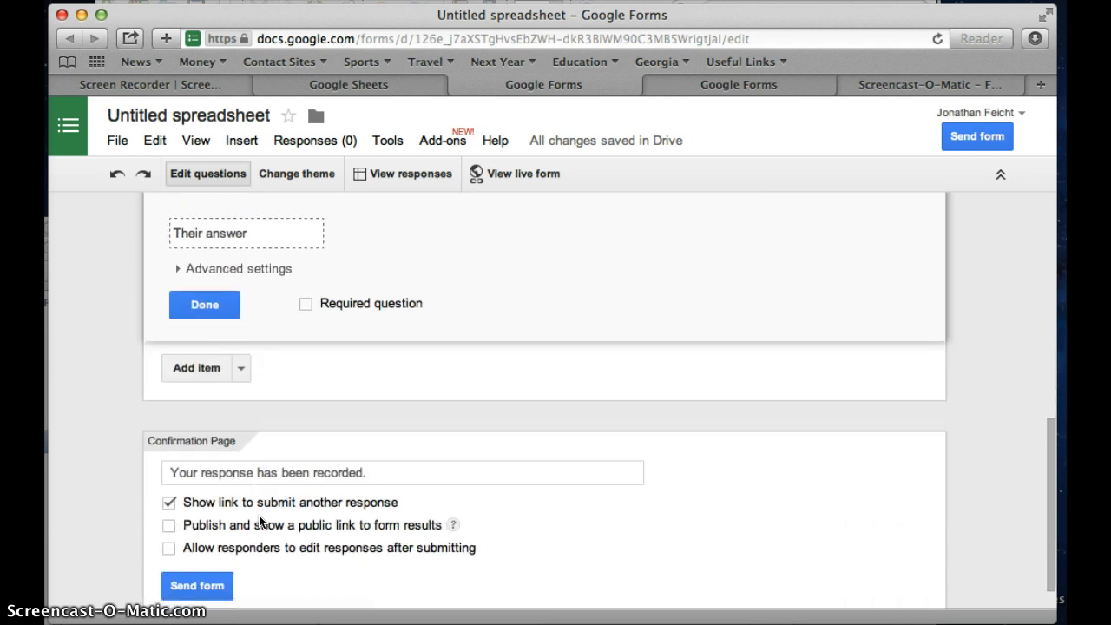
{"action": "left_click", "coordinate": [197, 368]}
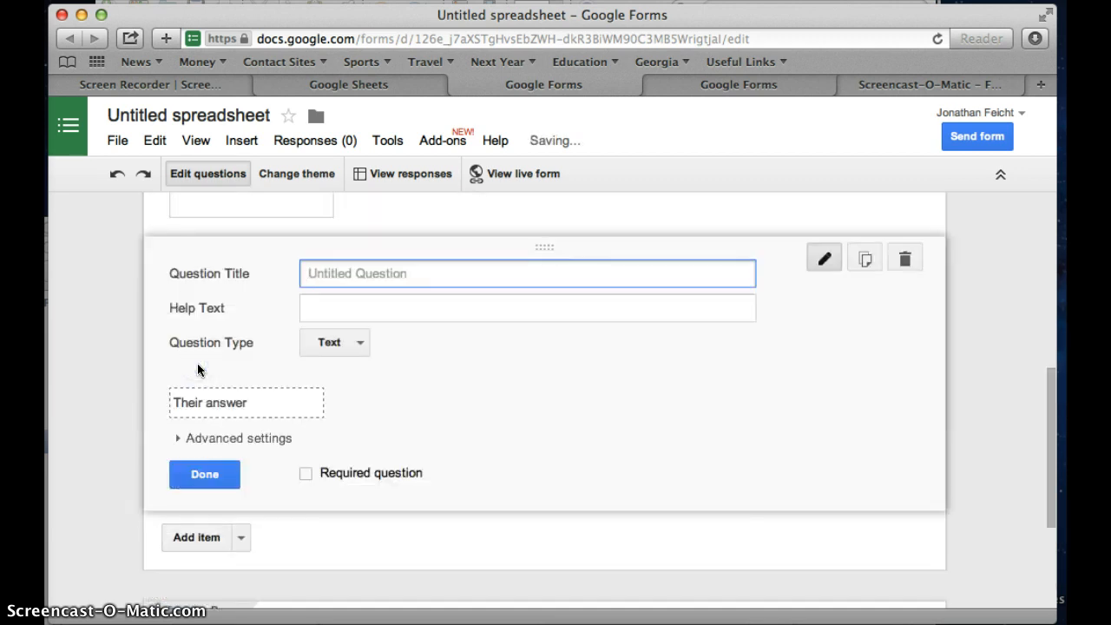
{"action": "type", "text": "Who is submitting these points?"}
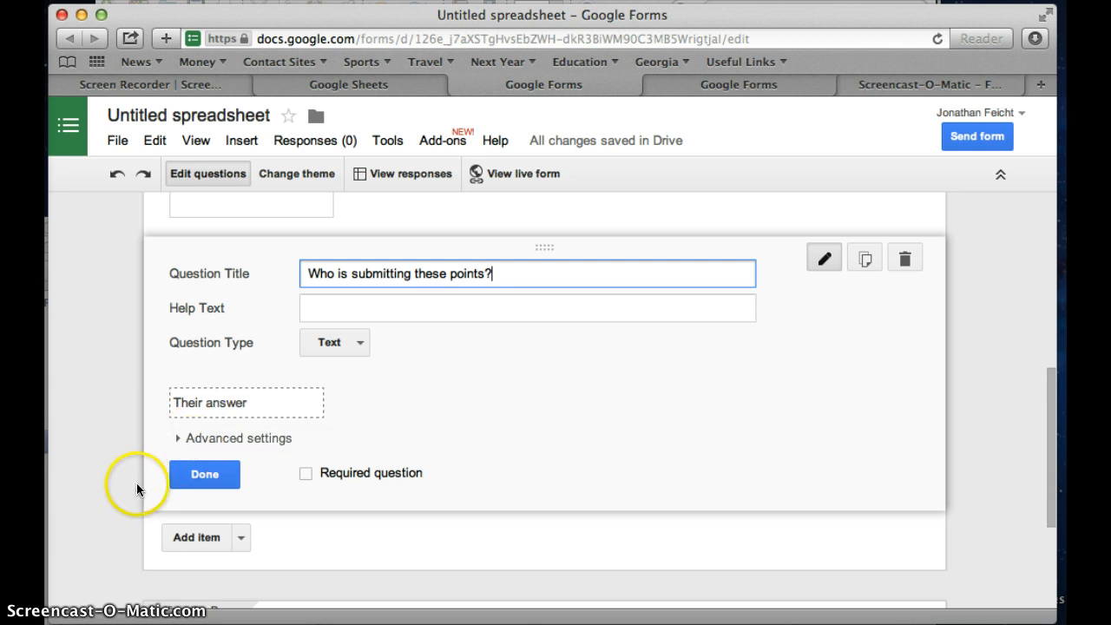
{"action": "left_click", "coordinate": [202, 484]}
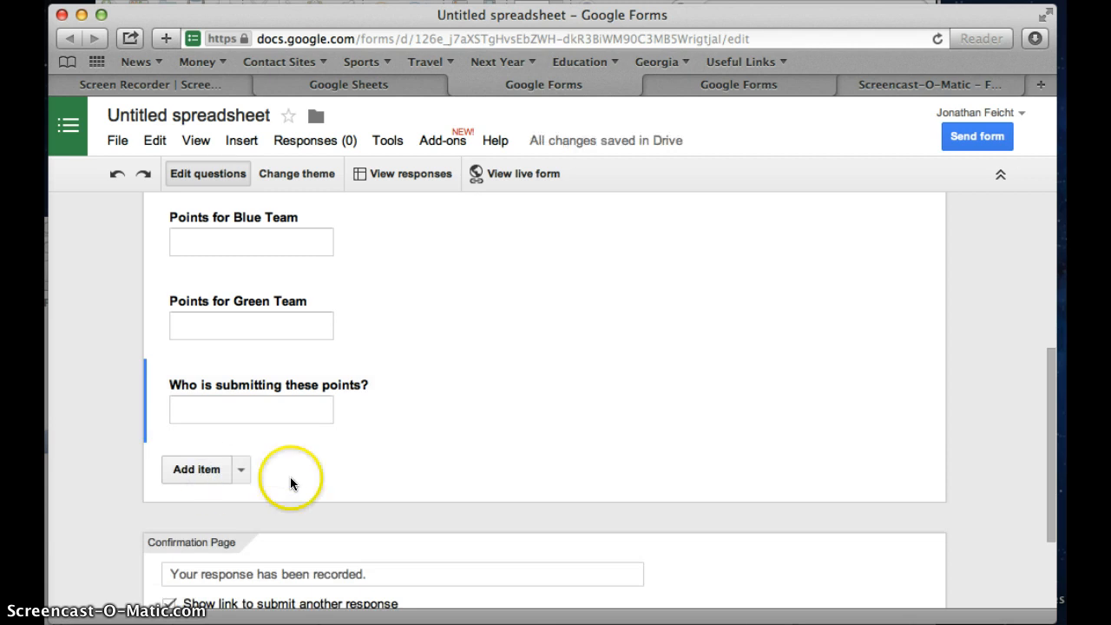
Open the form's sending options and copy the HTML code for embedding it in a website.
{"action": "scroll", "coordinate": [454, 483], "scroll_direction": "down", "scroll_amount": 3}
{"action": "mouse_move", "coordinate": [452, 491]}
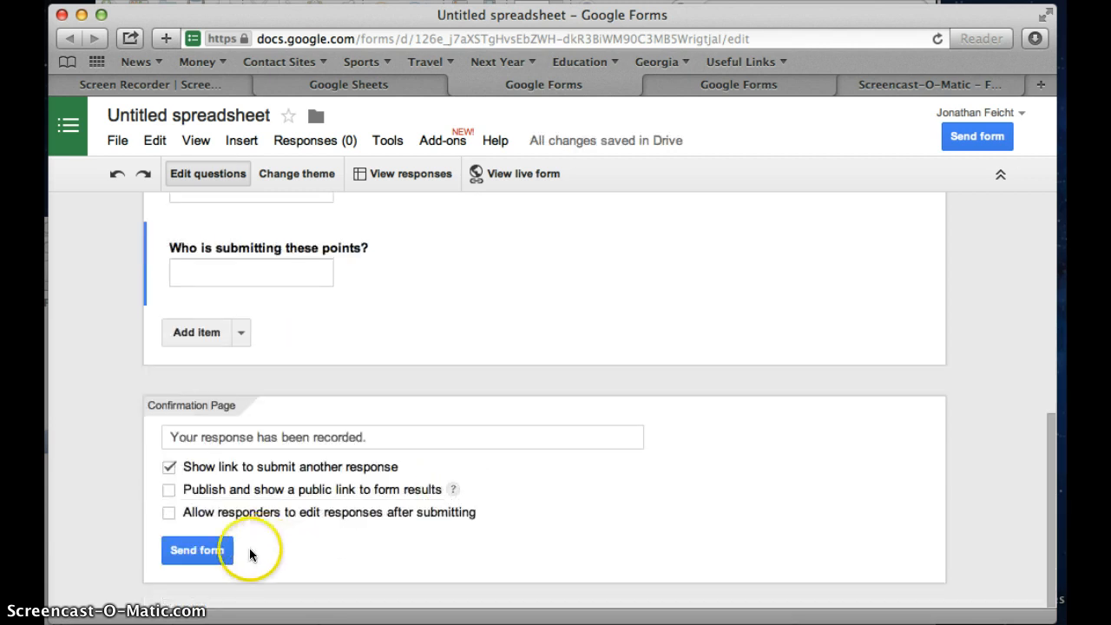
{"action": "left_click", "coordinate": [199, 551]}
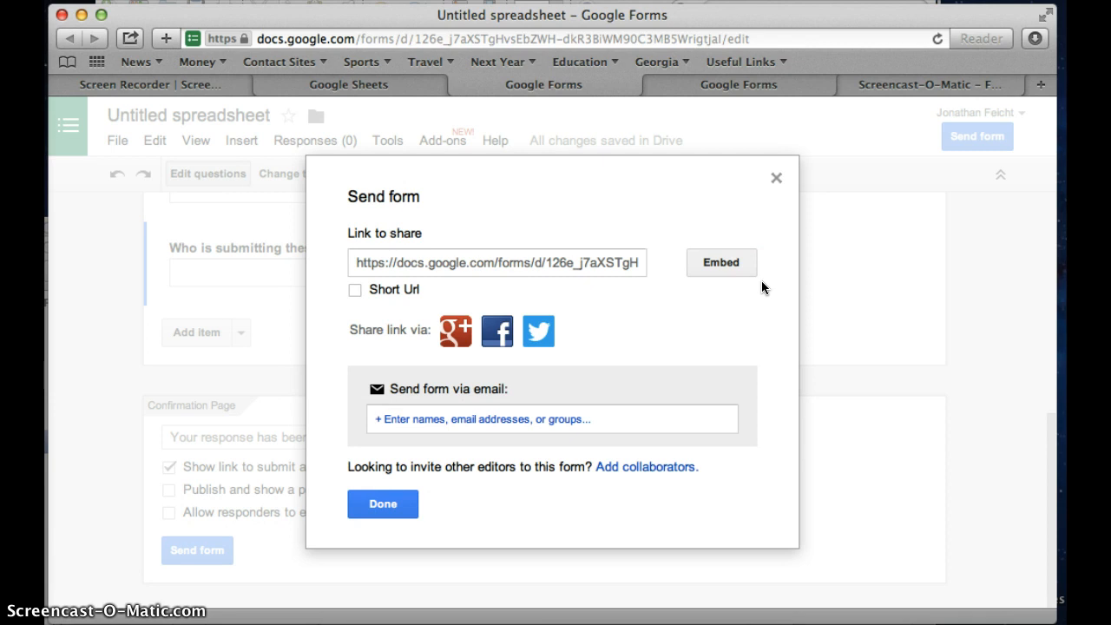
{"action": "left_click", "coordinate": [541, 420]}
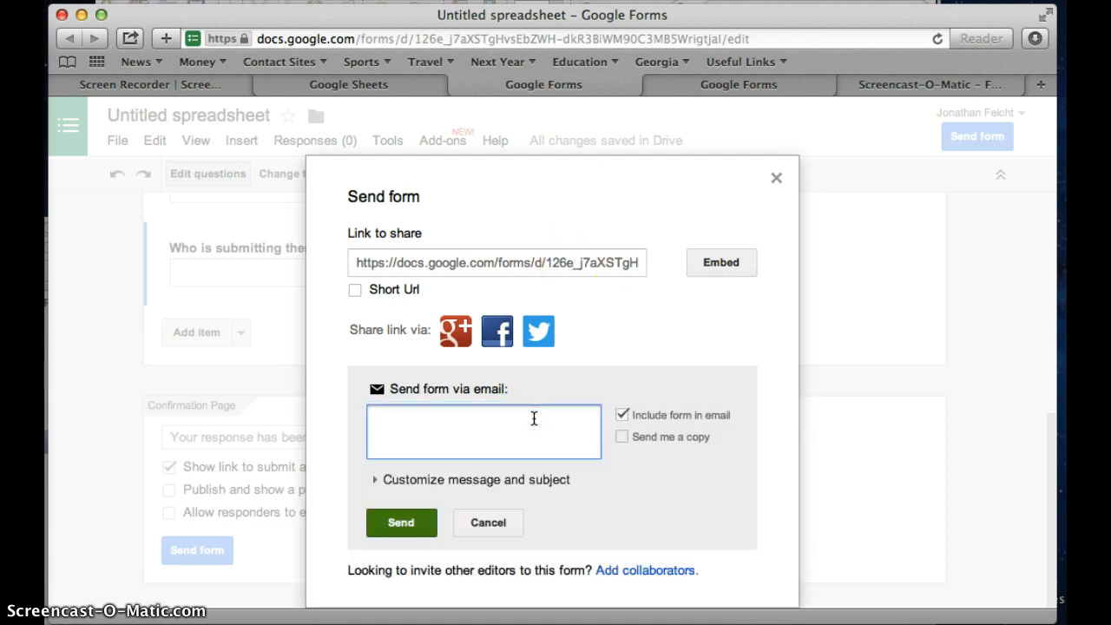
{"action": "left_click", "coordinate": [725, 263]}
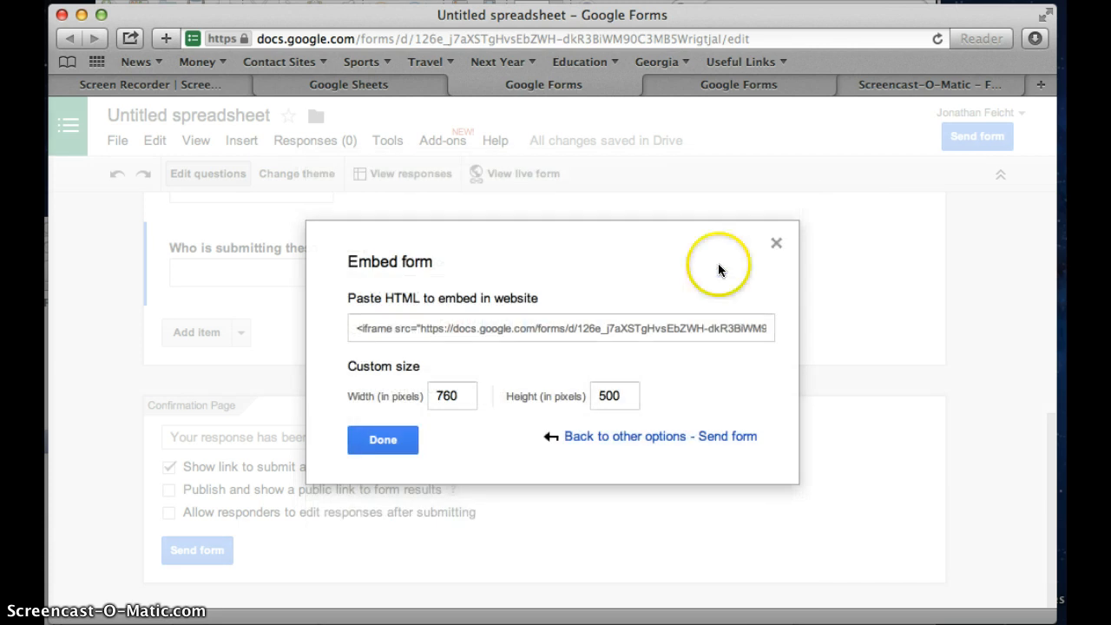
{"action": "left_click", "coordinate": [351, 329]}
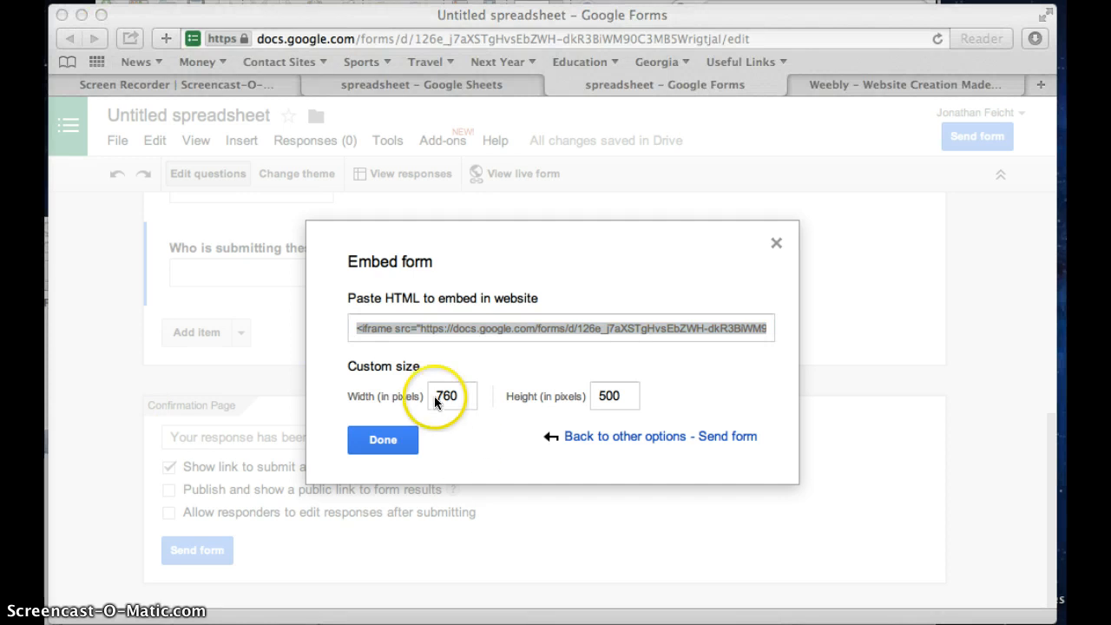
{"action": "left_click", "coordinate": [446, 330]}
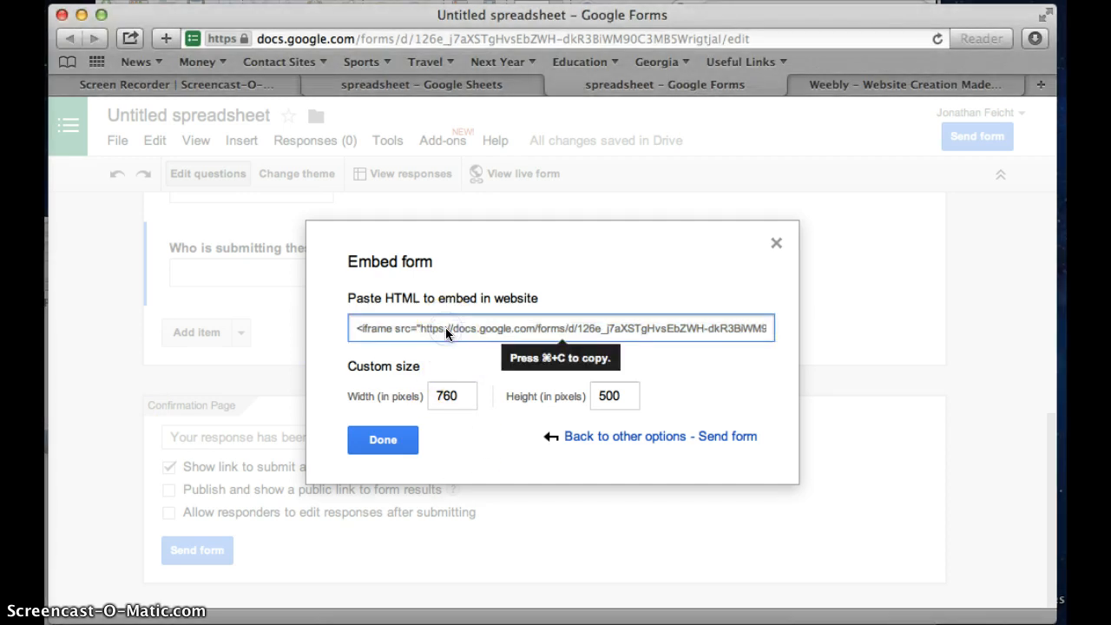
Switch to the Weebly editor and place an Embed Code element between the existing points form and the GAETC Conference Chart.
{"action": "left_click", "coordinate": [898, 92]}
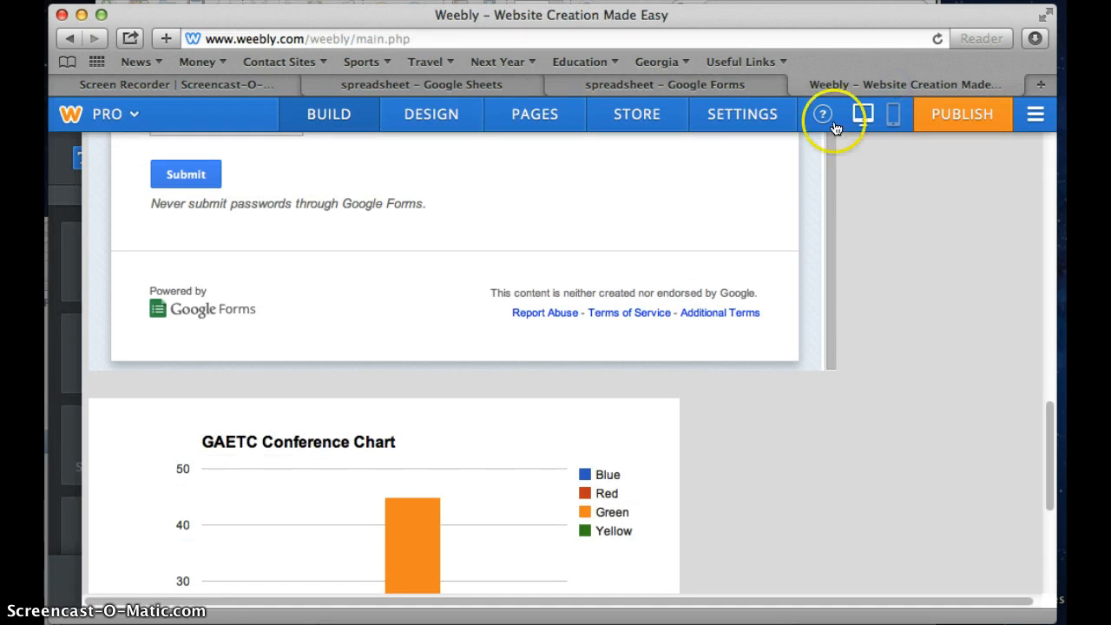
{"action": "left_click", "coordinate": [191, 373]}
{"action": "mouse_move", "coordinate": [60, 419]}
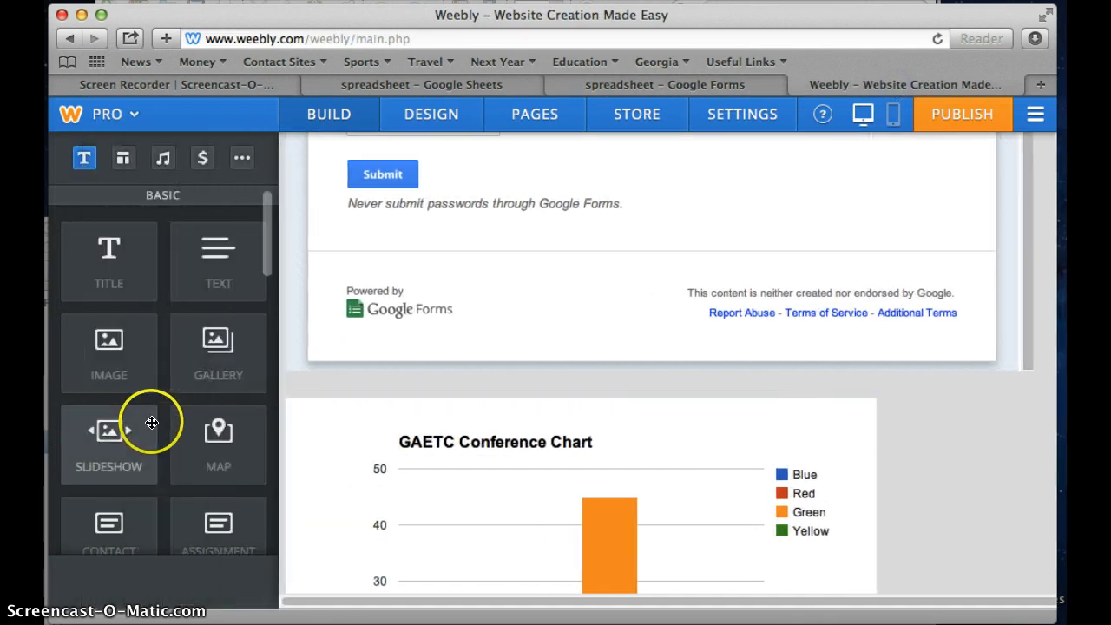
{"action": "scroll", "coordinate": [152, 422], "scroll_direction": "down", "scroll_amount": 3}
{"action": "scroll", "coordinate": [151, 422], "scroll_direction": "down", "scroll_amount": 4}
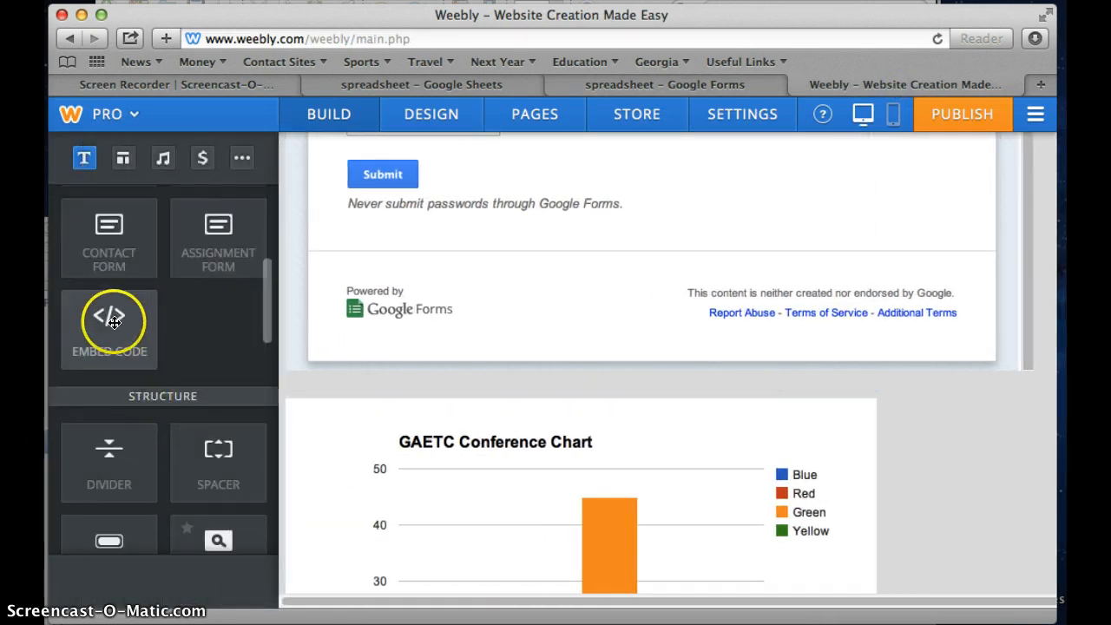
{"action": "left_click_drag", "start_coordinate": [114, 323], "coordinate": [641, 373]}
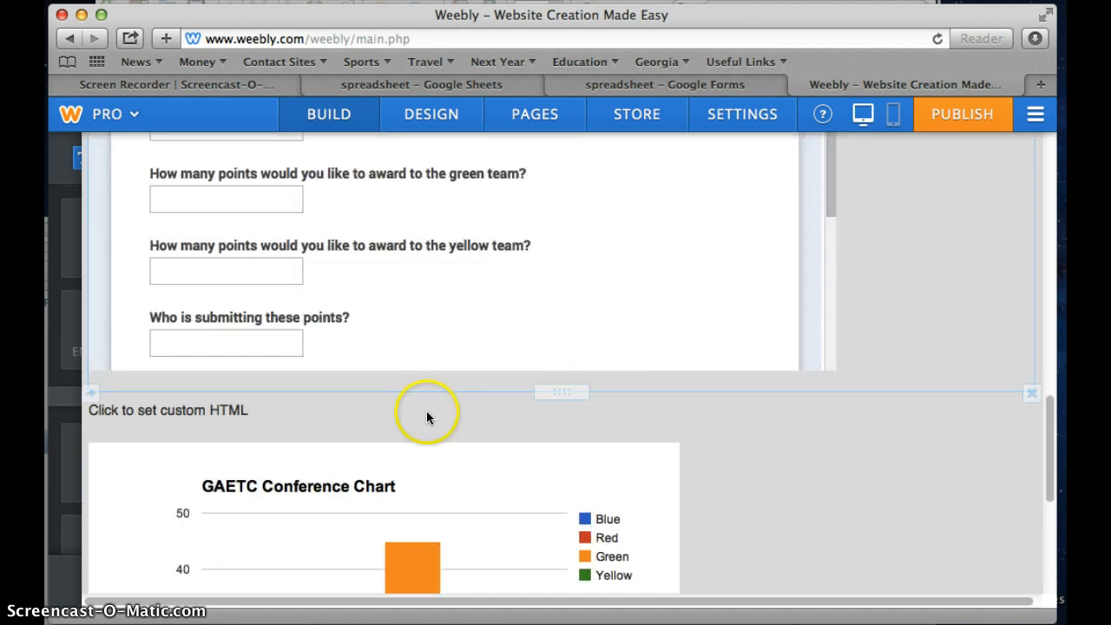
Paste the copied form embed code into the new custom HTML element and finish editing it.
{"action": "left_click", "coordinate": [228, 410]}
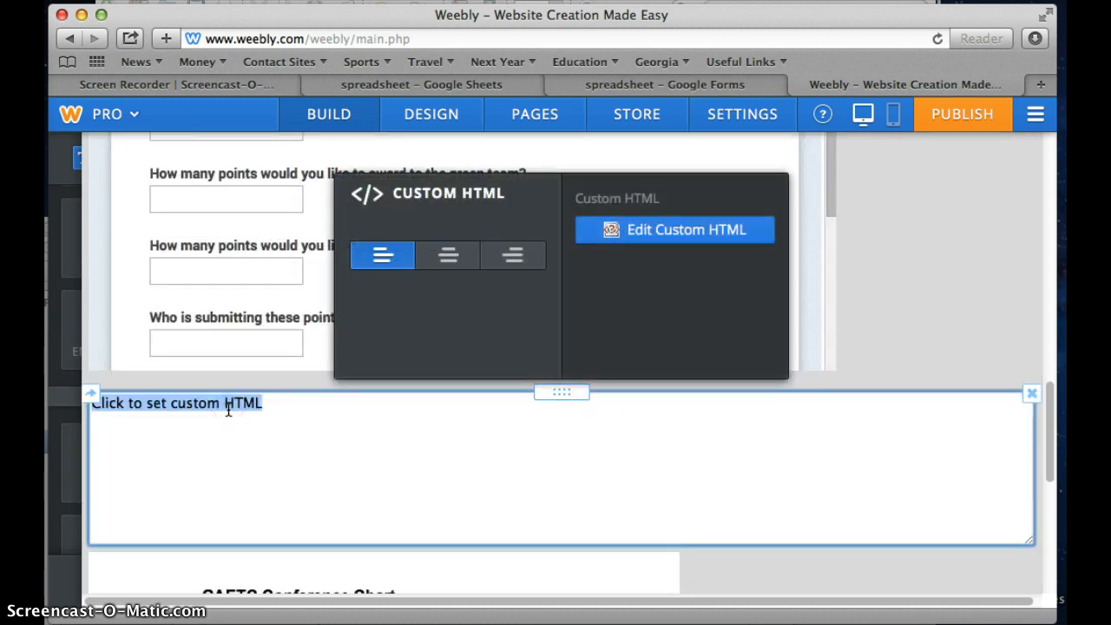
{"action": "type", "text": "<iframe src=\"https://docs.google.com/forms/d/126e_j7aXSTgHvsEbZWH-dkR3BiWM90C3MB5Wrigtjal/viewform?embedded=true\" width=\"760\" height=\"500\" frameborder=\"0\" marginheight=\"0\" marginwidth=\"0\">Loading...</iframe>"}
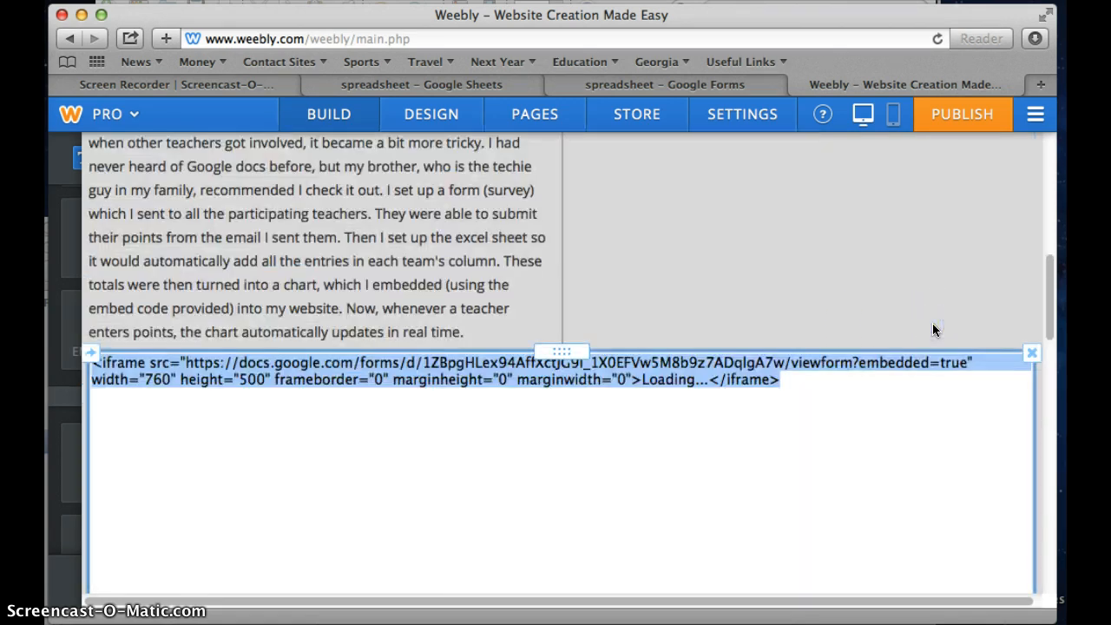
{"action": "left_click", "coordinate": [884, 282]}
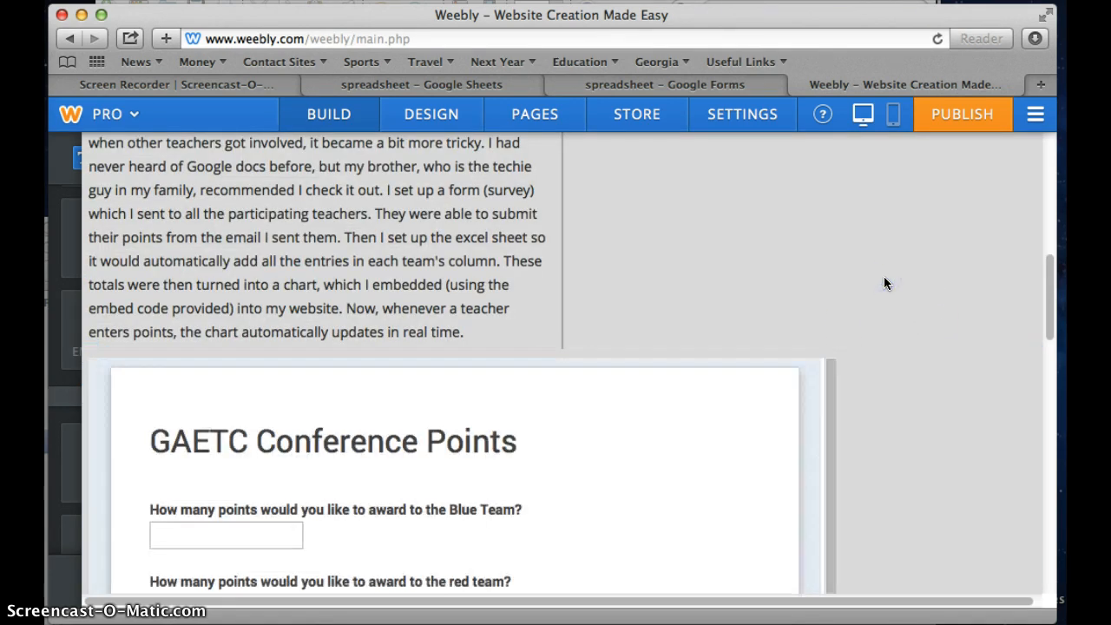
Examine the embedded Sample Form on the Weebly page and compare it with its source in Google Forms.
{"action": "scroll", "coordinate": [834, 453], "scroll_direction": "down", "scroll_amount": 10}
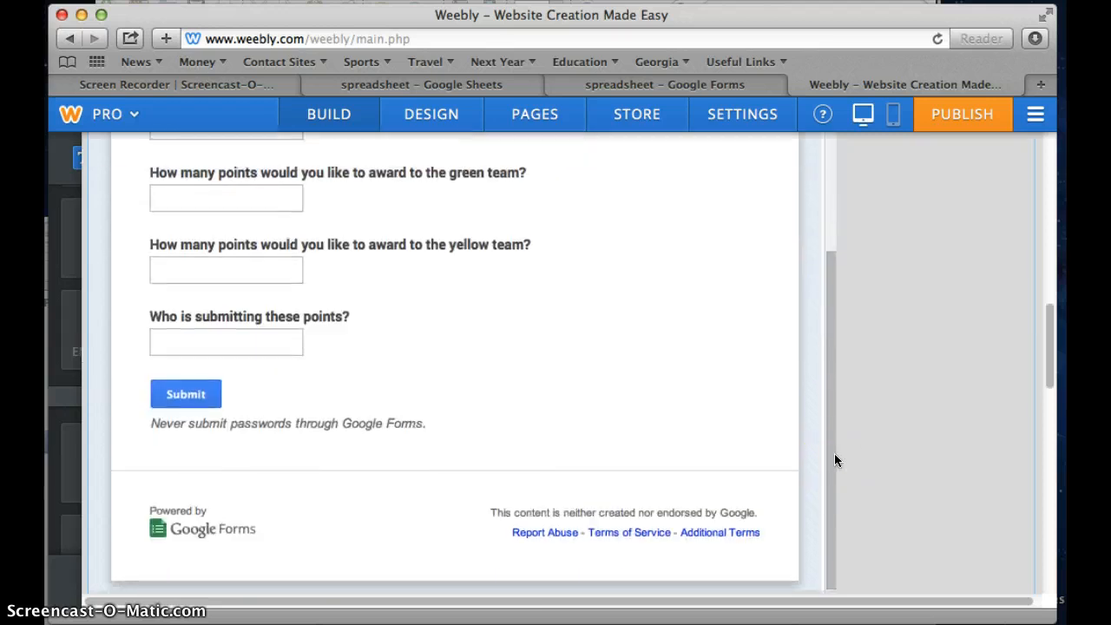
{"action": "scroll", "coordinate": [835, 453], "scroll_direction": "down", "scroll_amount": 3}
{"action": "left_click", "coordinate": [748, 453]}
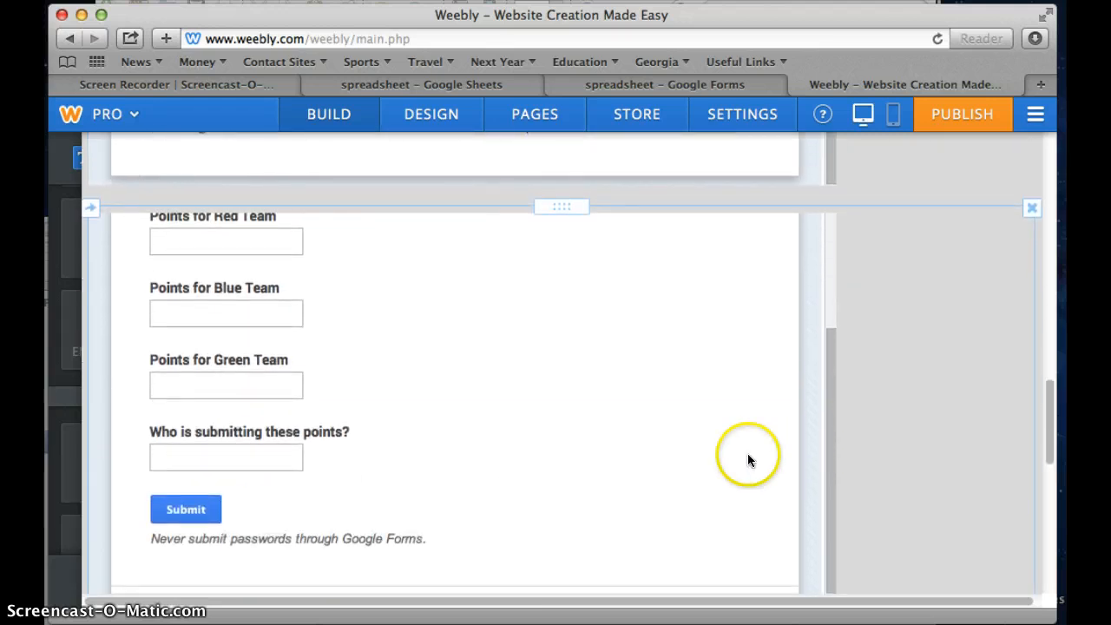
{"action": "scroll", "coordinate": [747, 453], "scroll_direction": "up", "scroll_amount": 2}
{"action": "left_click", "coordinate": [811, 250]}
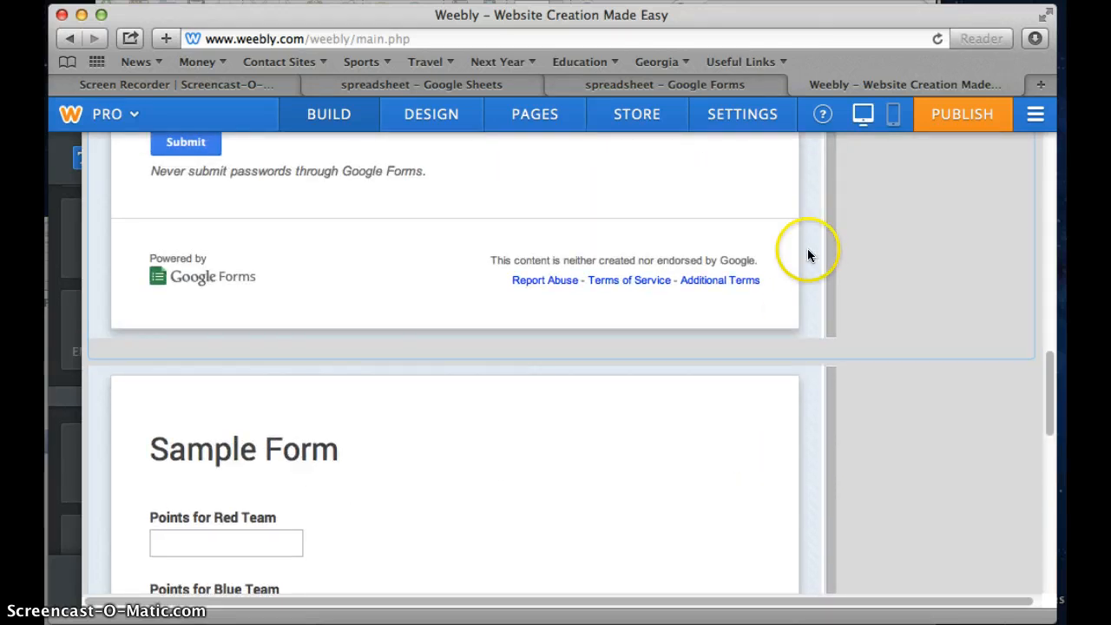
{"action": "left_click", "coordinate": [209, 473]}
{"action": "left_click", "coordinate": [662, 84]}
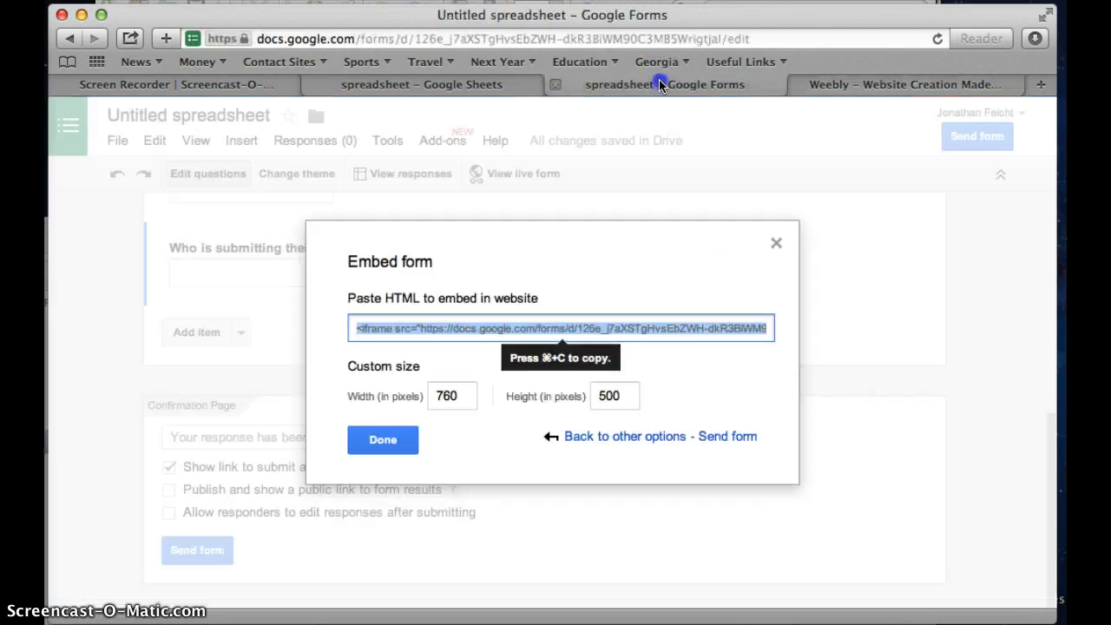
{"action": "left_click", "coordinate": [823, 73]}
{"action": "left_click", "coordinate": [830, 84]}
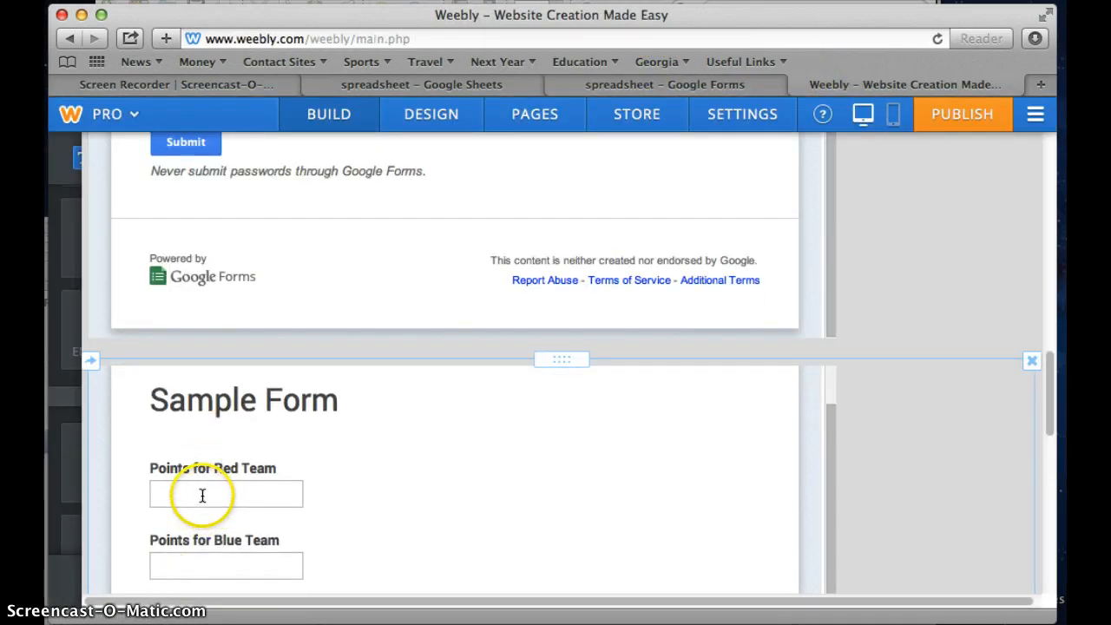
Fill in the embedded Sample Form with 15 points for Red Team, 3 for Blue Team and 5 for Green Team.
{"action": "left_click", "coordinate": [203, 494]}
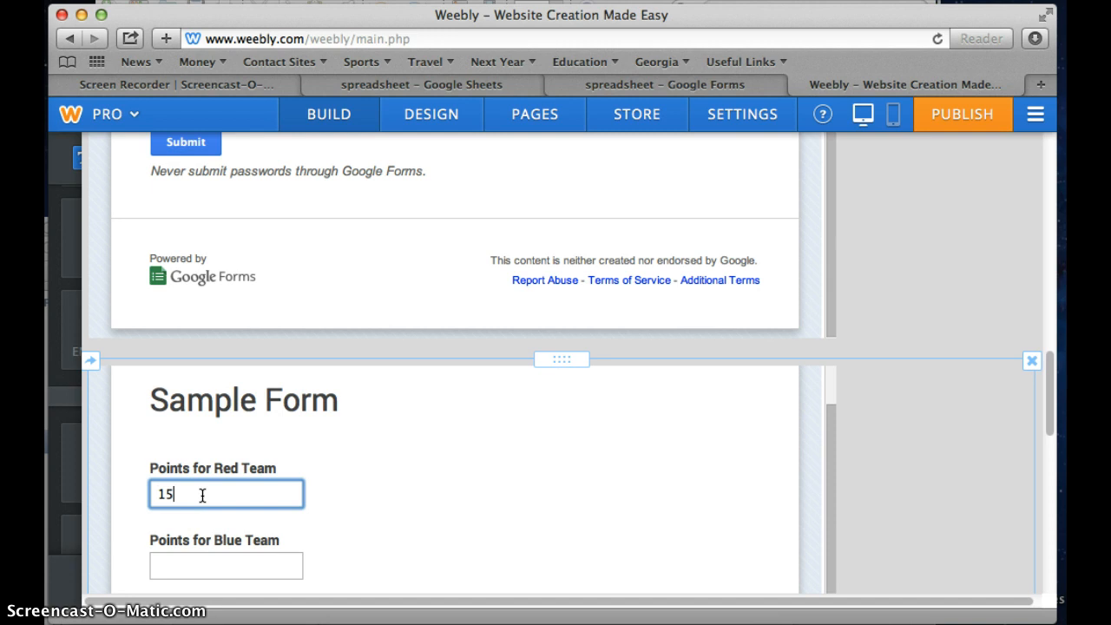
{"action": "left_click", "coordinate": [207, 562]}
{"action": "type", "text": "3"}
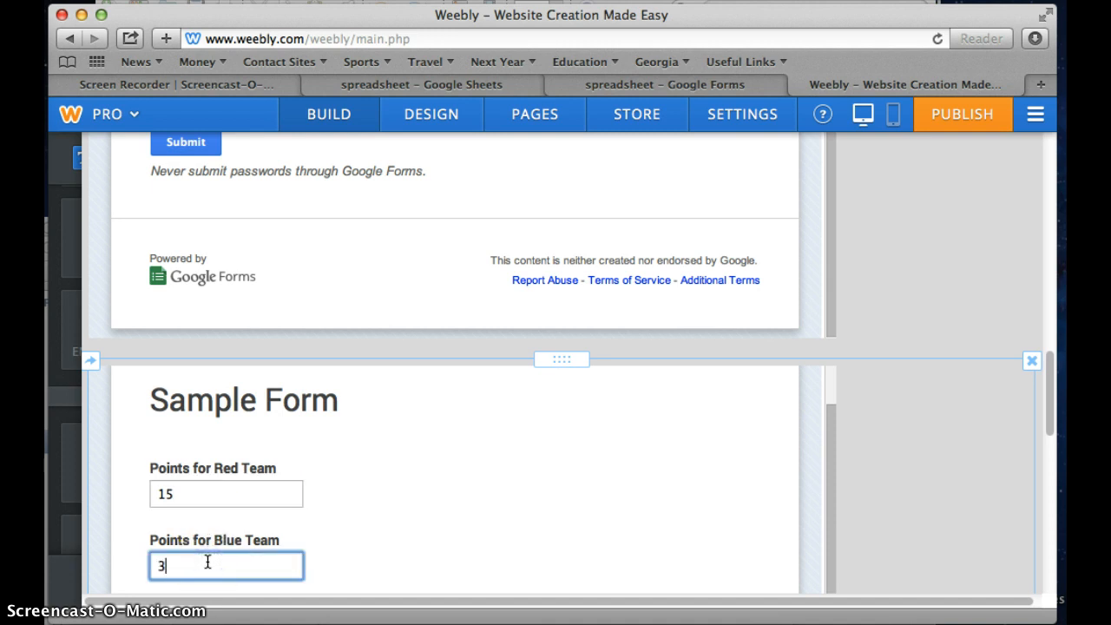
{"action": "scroll", "coordinate": [208, 558], "scroll_direction": "down", "scroll_amount": 4}
{"action": "left_click", "coordinate": [226, 461]}
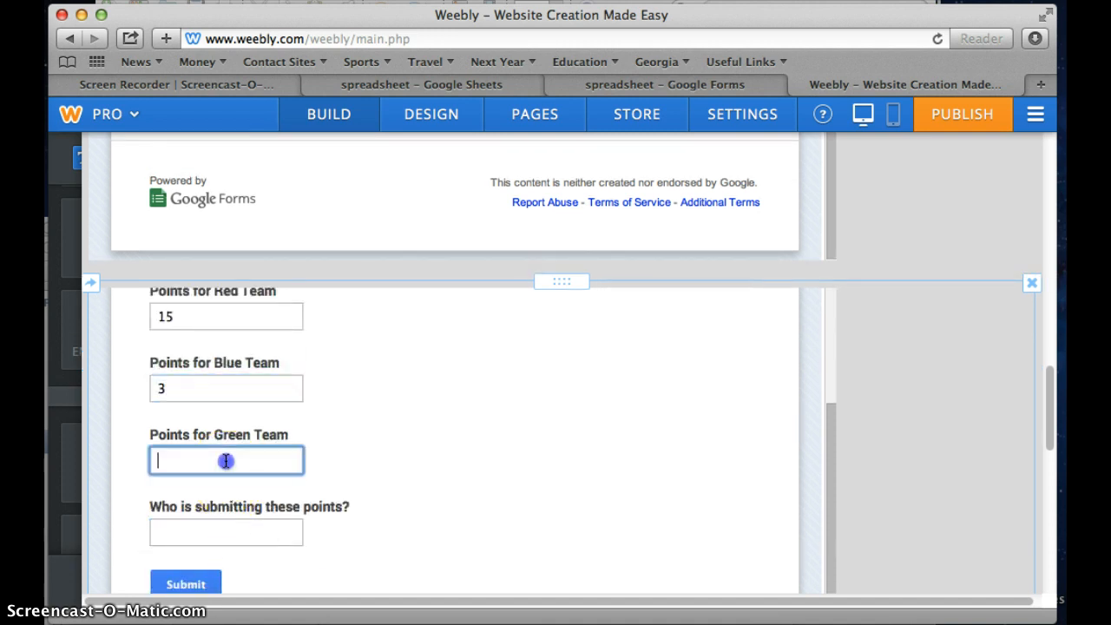
{"action": "type", "text": "5"}
Enter "Awesome" as the one submitting the points and submit the form response.
{"action": "left_click", "coordinate": [222, 530]}
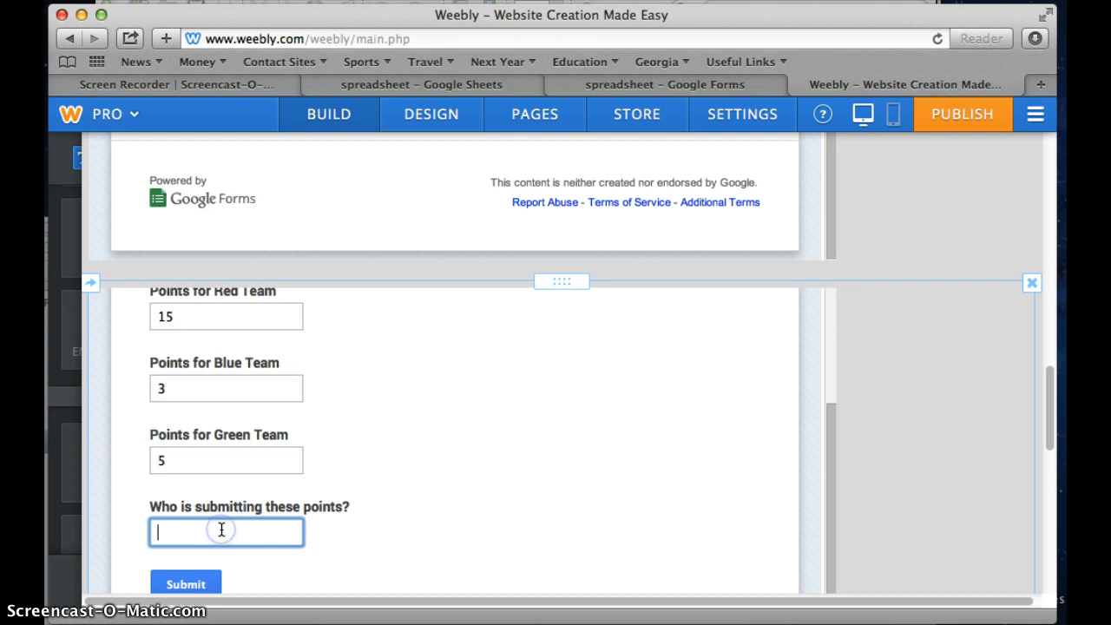
{"action": "type", "text": "Awe"}
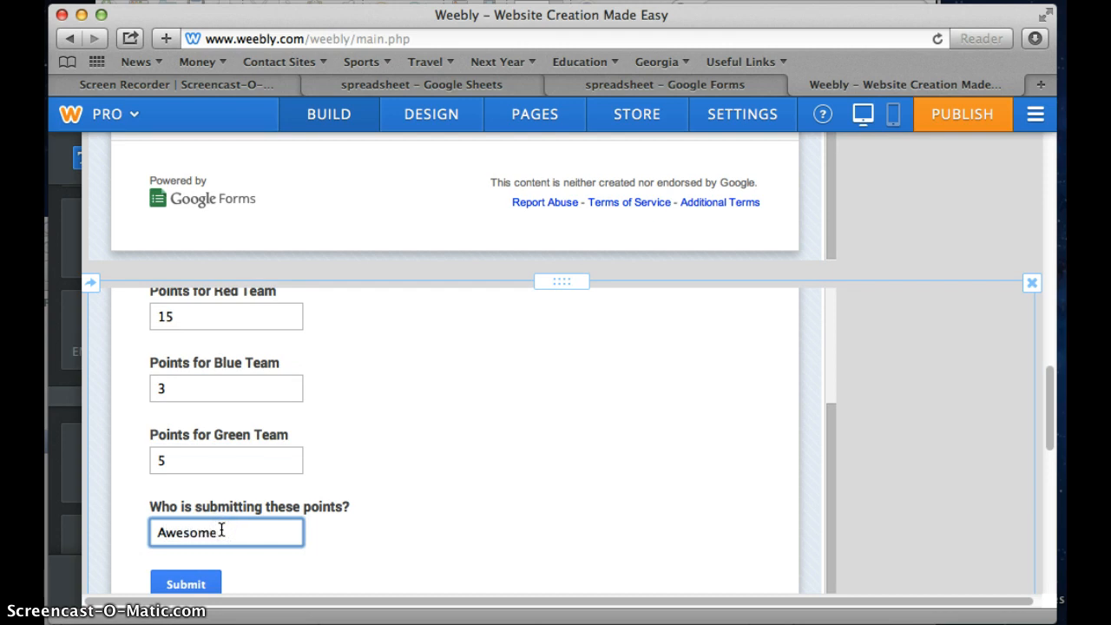
{"action": "type", "text": "some"}
{"action": "left_click", "coordinate": [193, 584]}
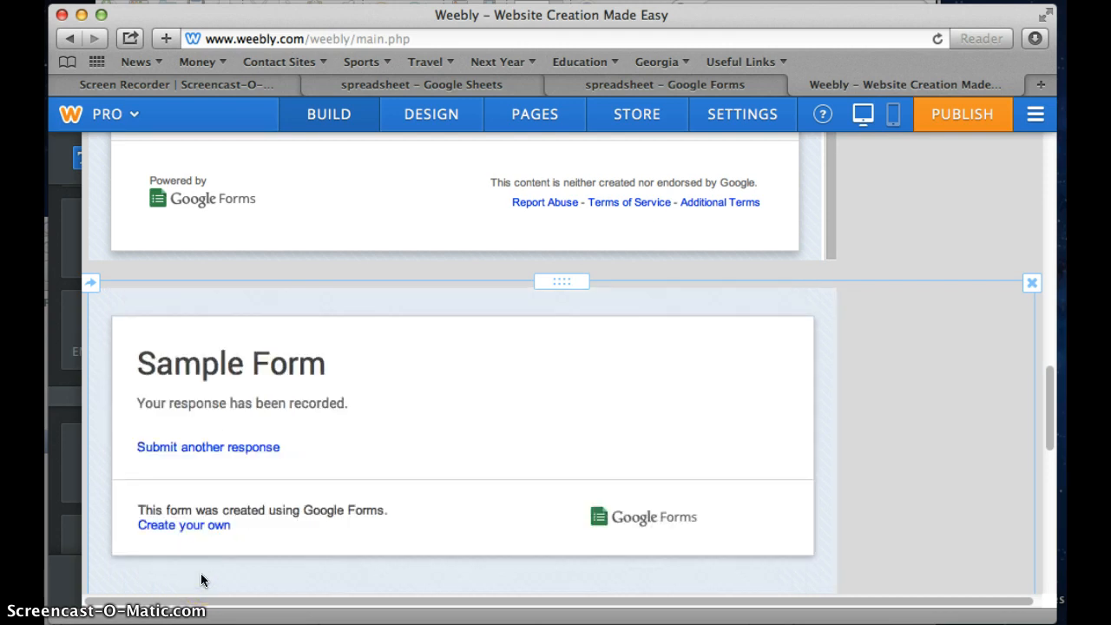
Return to the Google Forms editor, close the embed dialog and open the form's responses spreadsheet.
{"action": "left_click", "coordinate": [697, 80]}
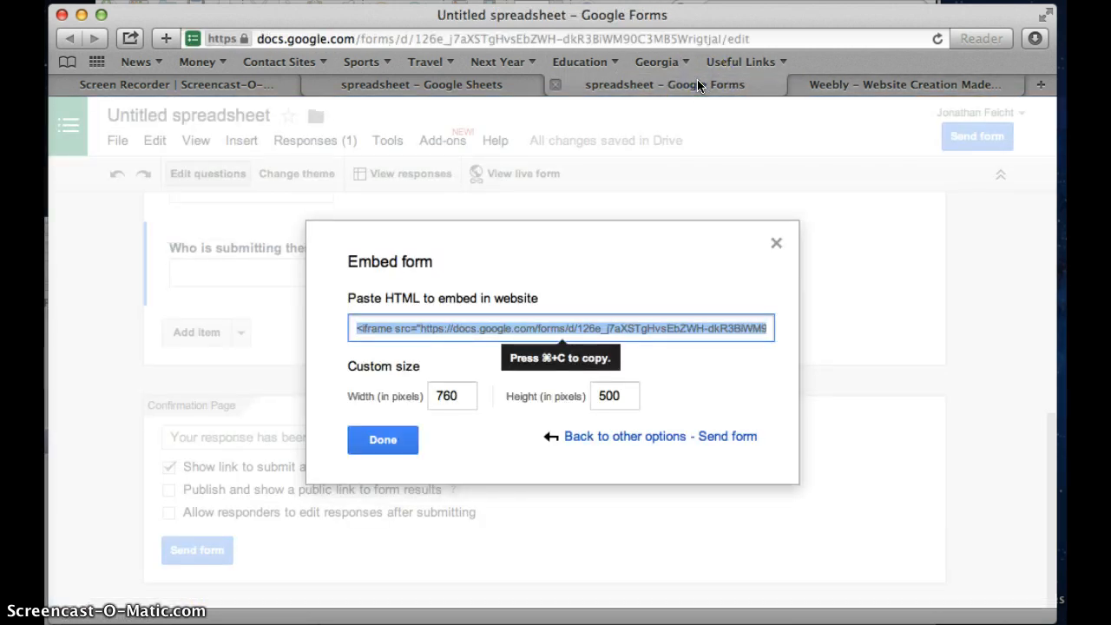
{"action": "left_click", "coordinate": [776, 242]}
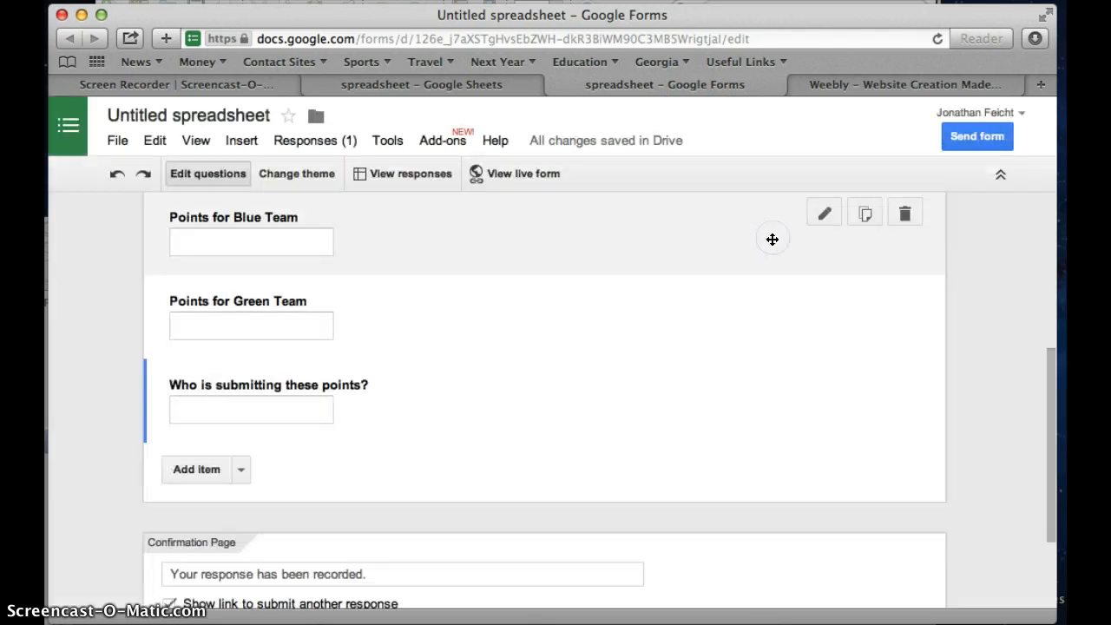
{"action": "left_click", "coordinate": [196, 143]}
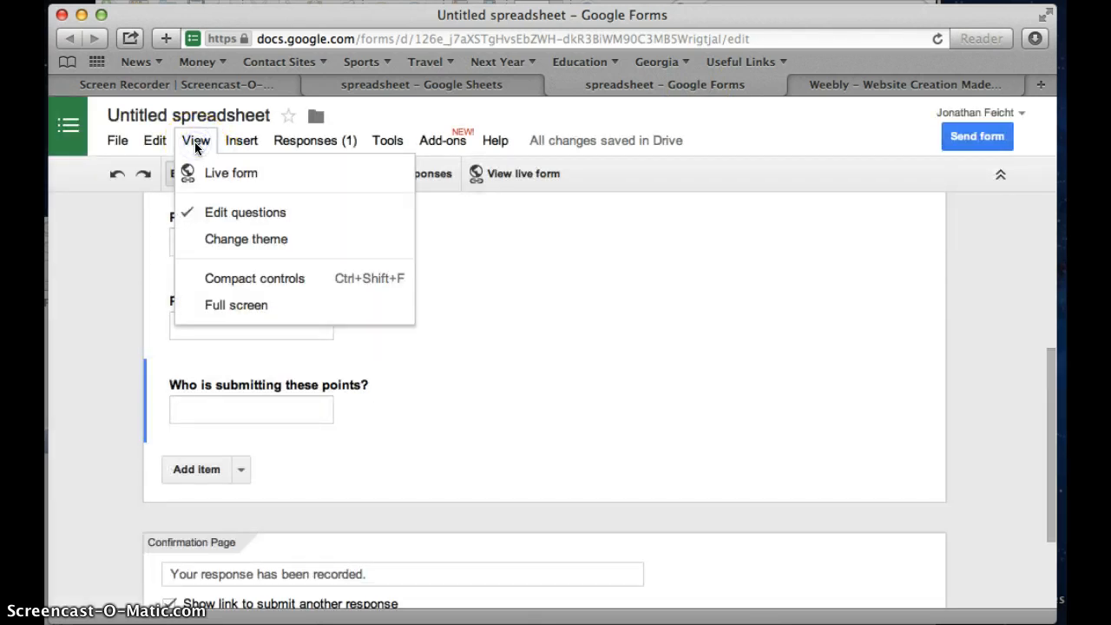
{"action": "left_click", "coordinate": [196, 144]}
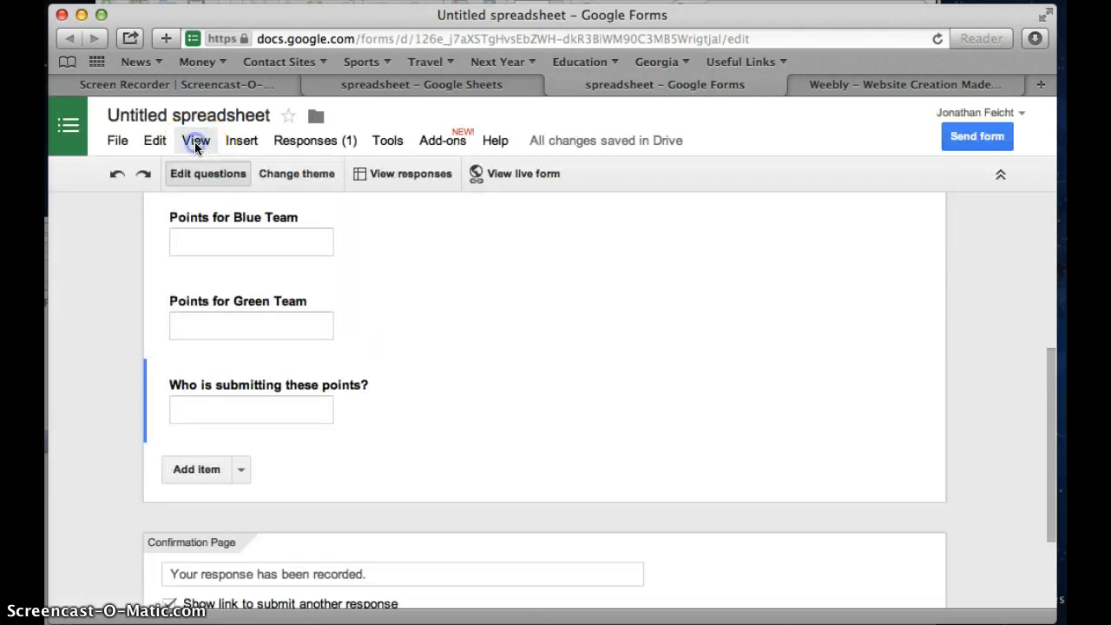
{"action": "left_click", "coordinate": [422, 174]}
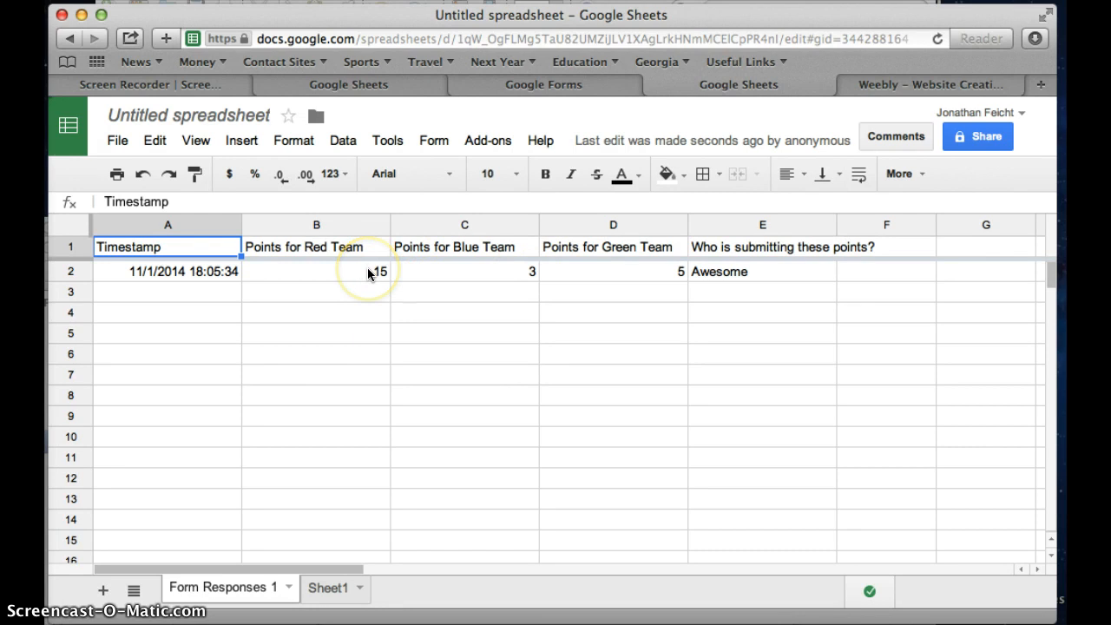
Enter a SUM formula in cell G2 that totals the Red Team points over B2:B5000.
{"action": "scroll", "coordinate": [657, 343], "scroll_direction": "right", "scroll_amount": 8}
{"action": "scroll", "coordinate": [657, 344], "scroll_direction": "left", "scroll_amount": 7}
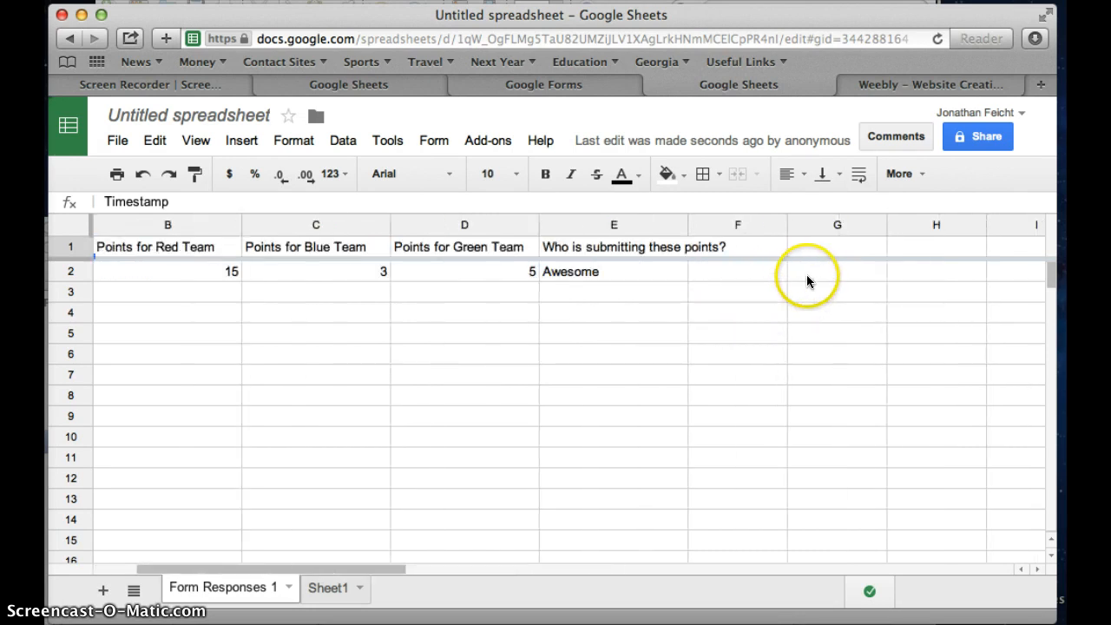
{"action": "left_click", "coordinate": [817, 272]}
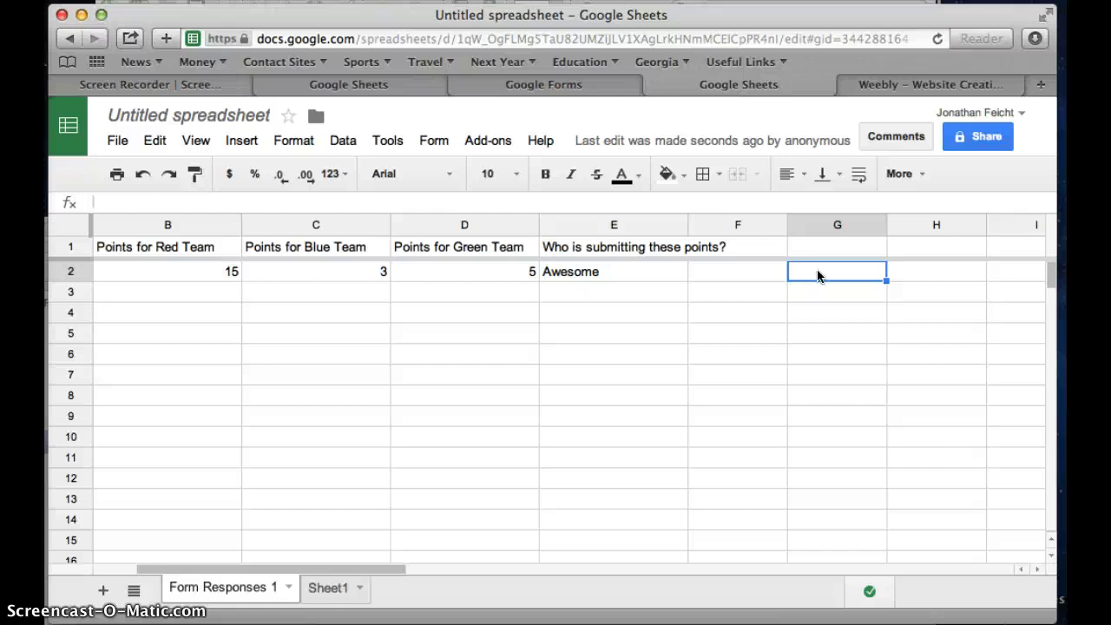
{"action": "double_click", "coordinate": [817, 272]}
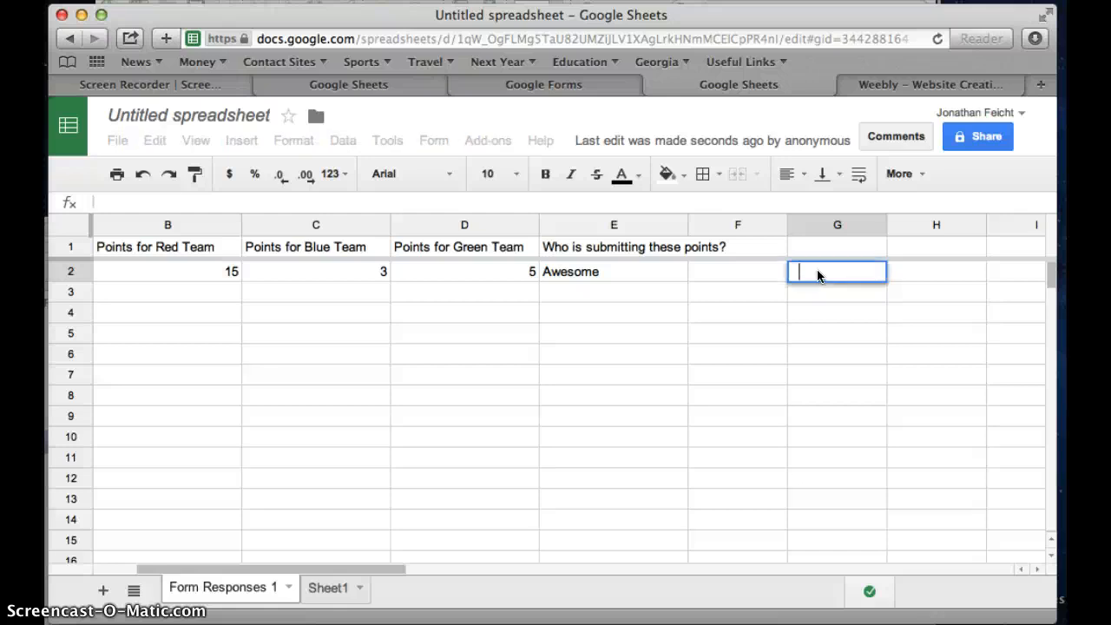
{"action": "type", "text": "=sum("}
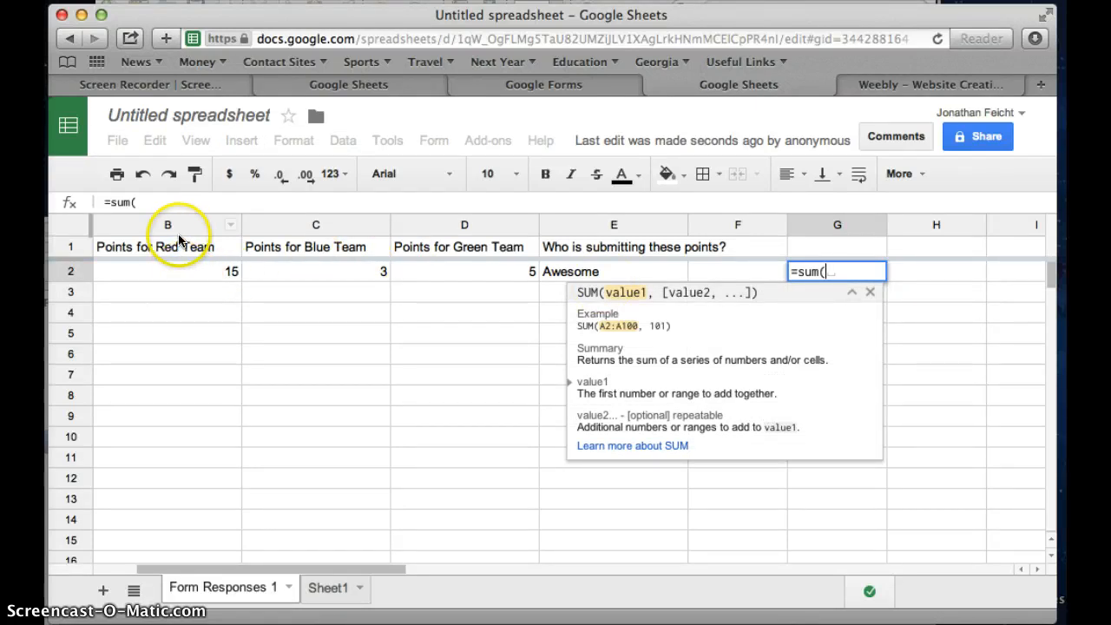
{"action": "type", "text": "B"}
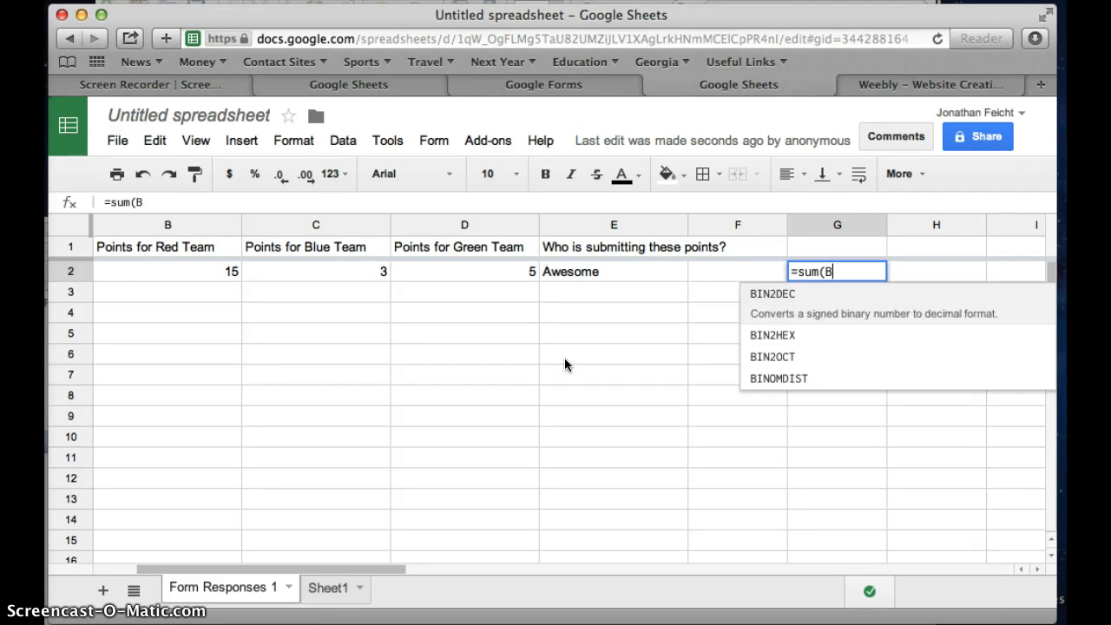
{"action": "type", "text": "2:"}
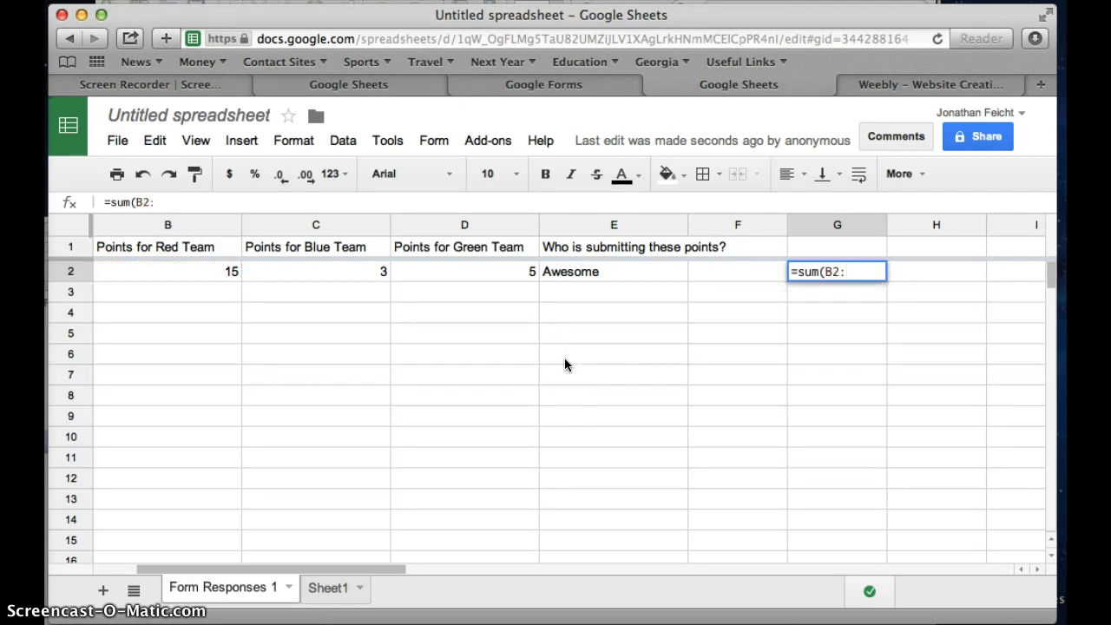
{"action": "type", "text": "B"}
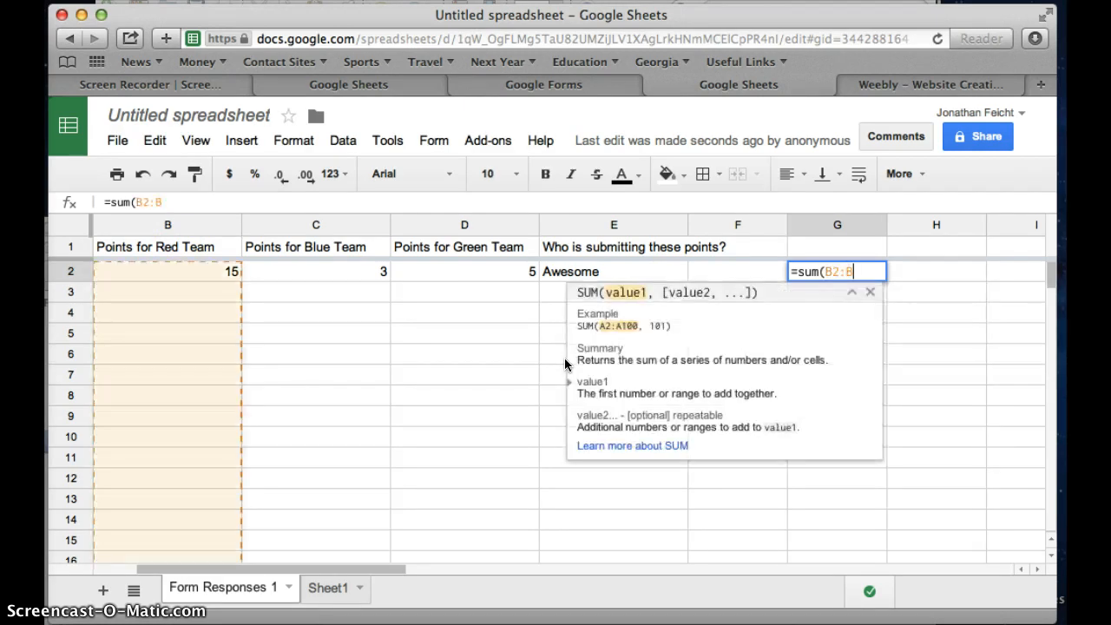
{"action": "type", "text": "5000"}
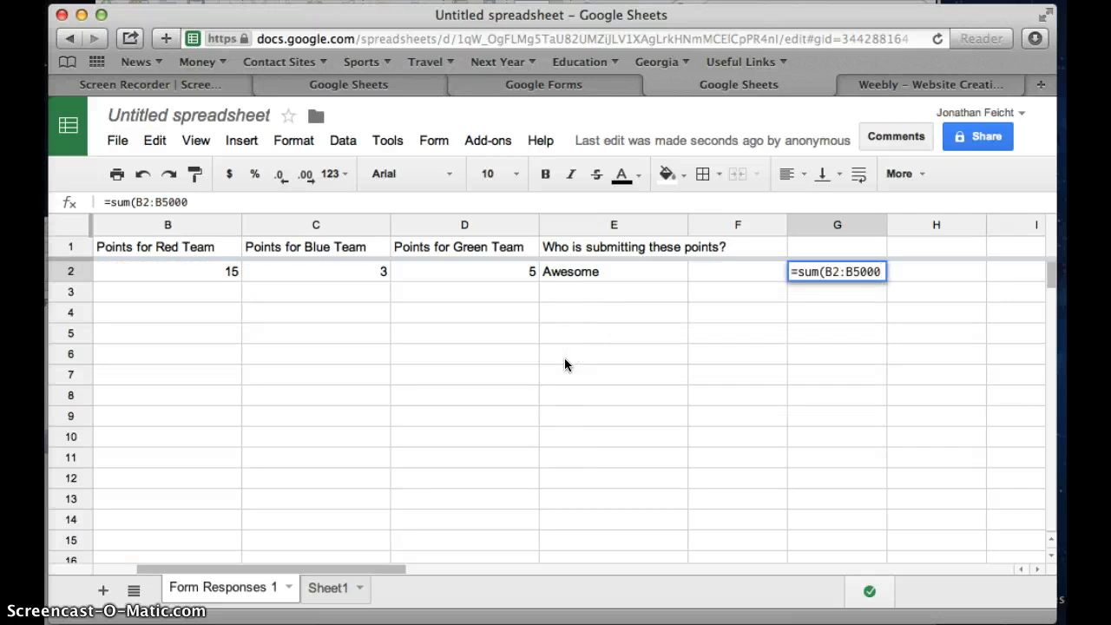
{"action": "key", "text": "Tab"}
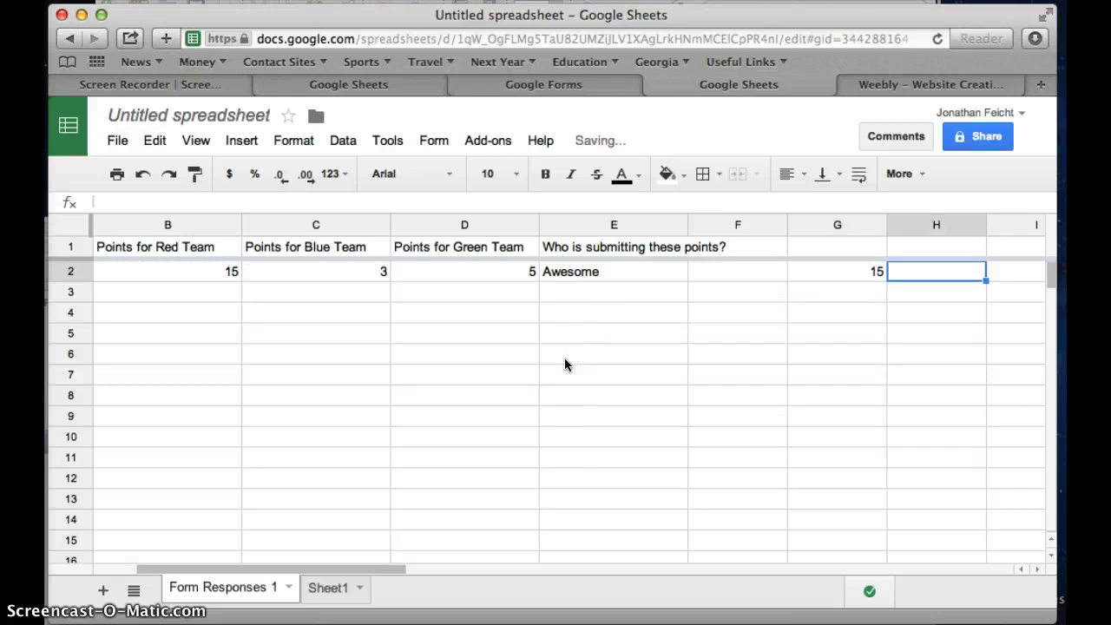
Enter a SUM formula in cell H2 that totals the Blue Team points over C2:C5000.
{"action": "type", "text": "="}
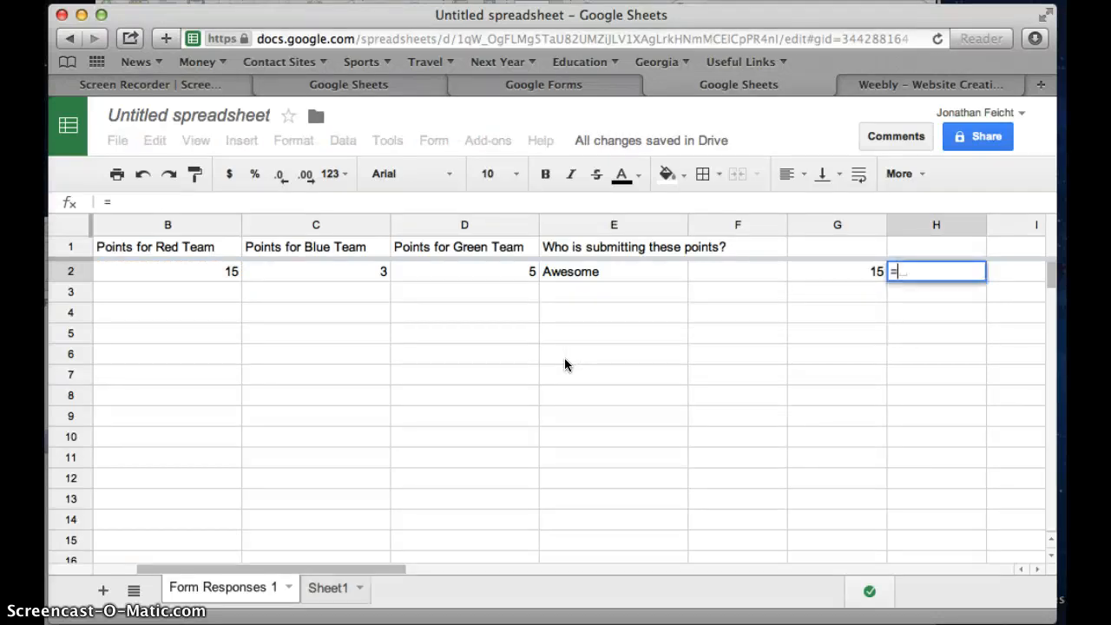
{"action": "type", "text": "sum"}
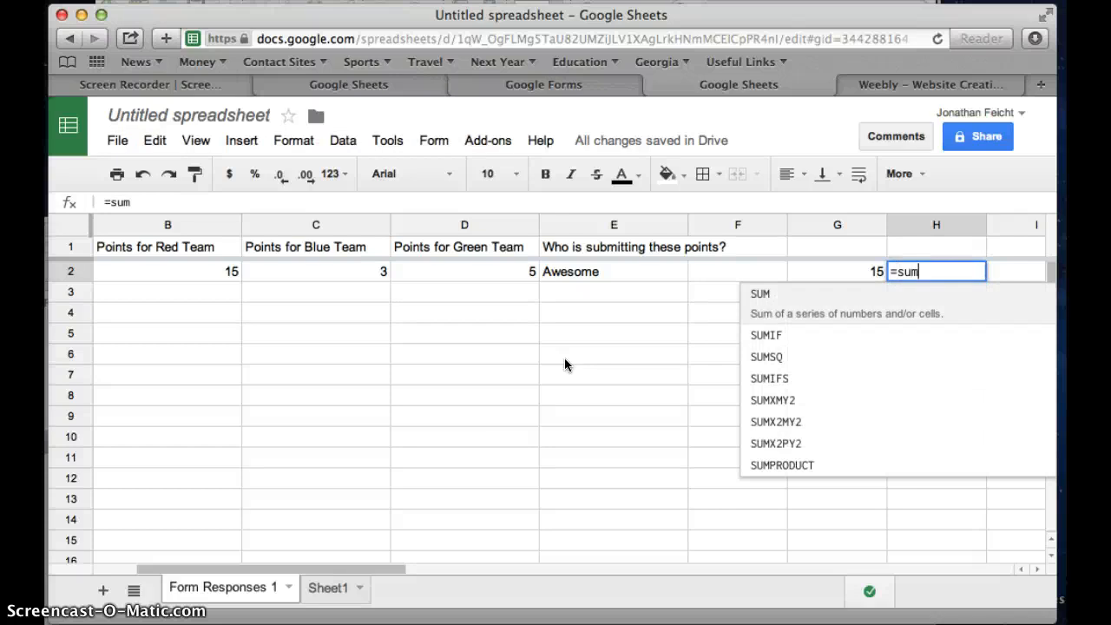
{"action": "type", "text": "("}
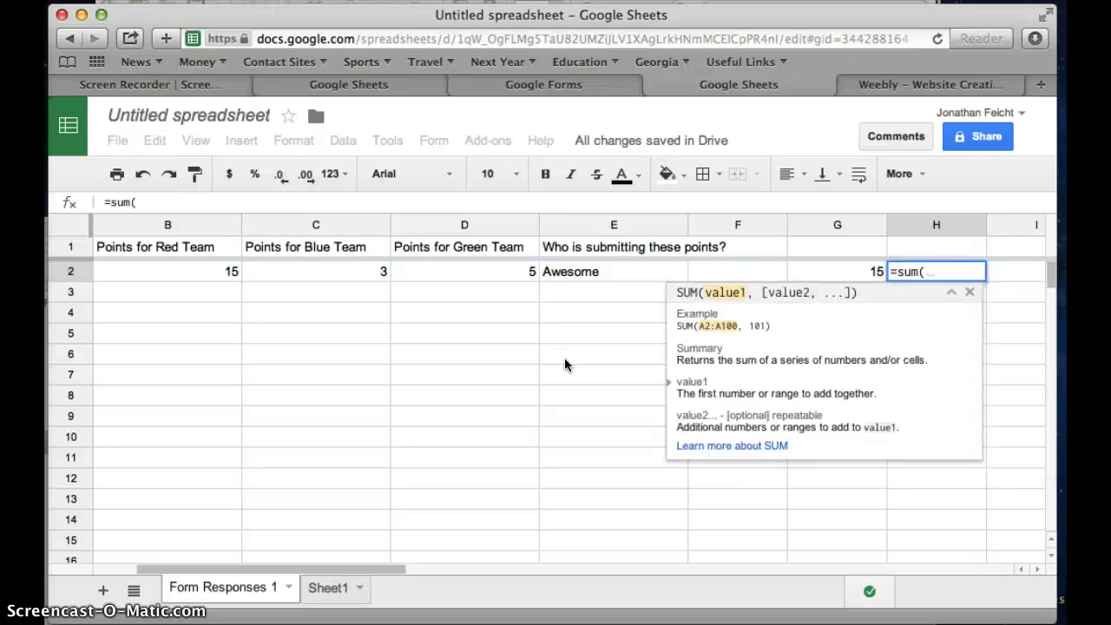
{"action": "type", "text": "c2"}
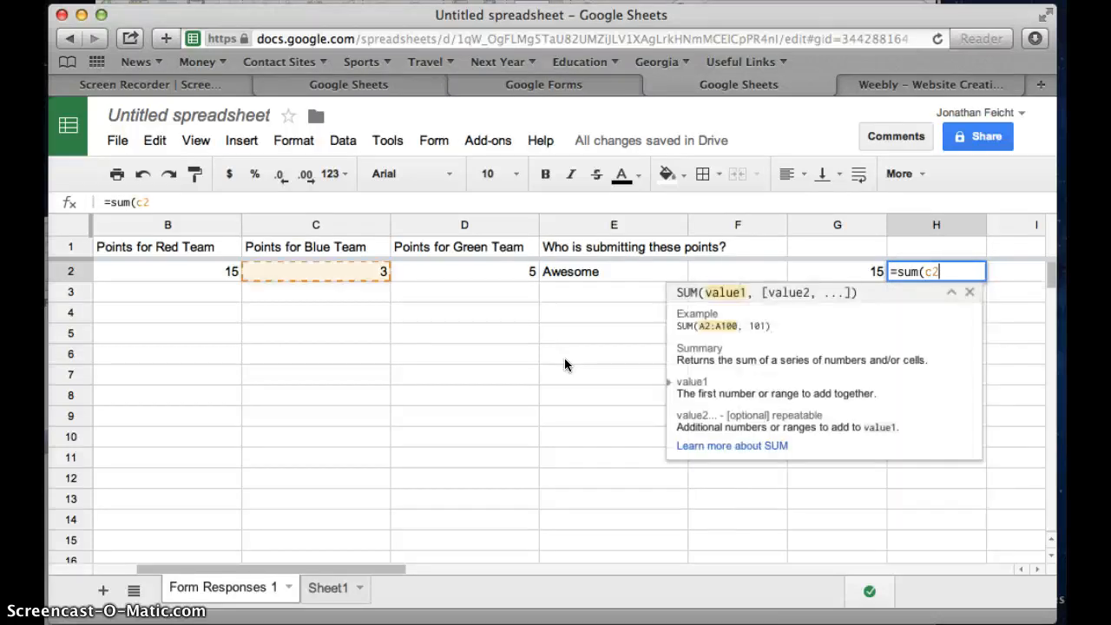
{"action": "type", "text": ":c5"}
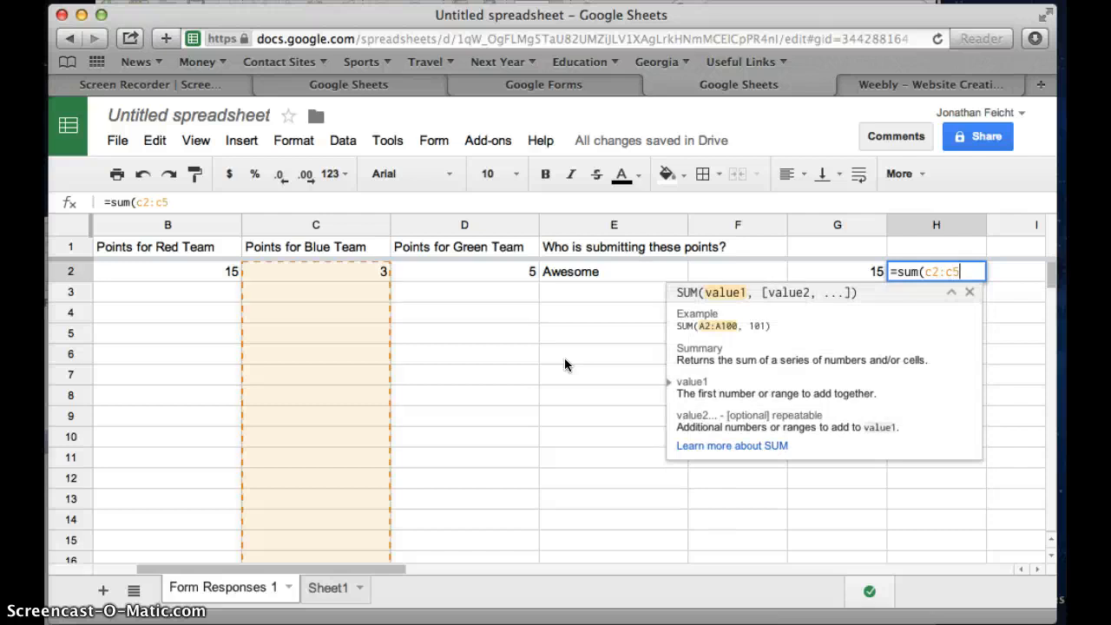
{"action": "type", "text": "000"}
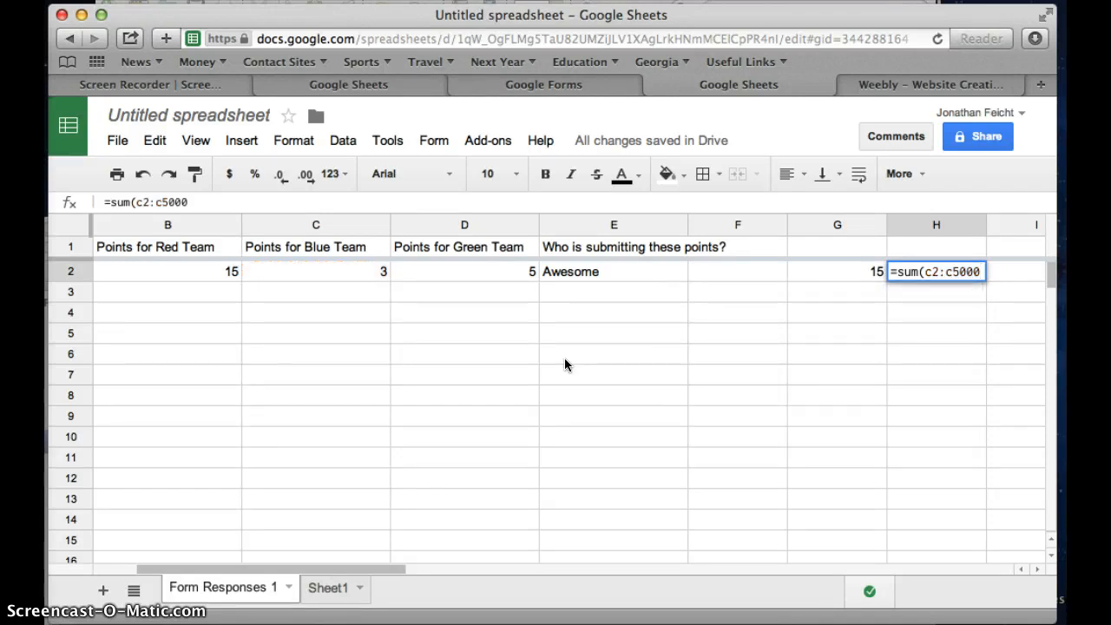
{"action": "key", "text": "Tab"}
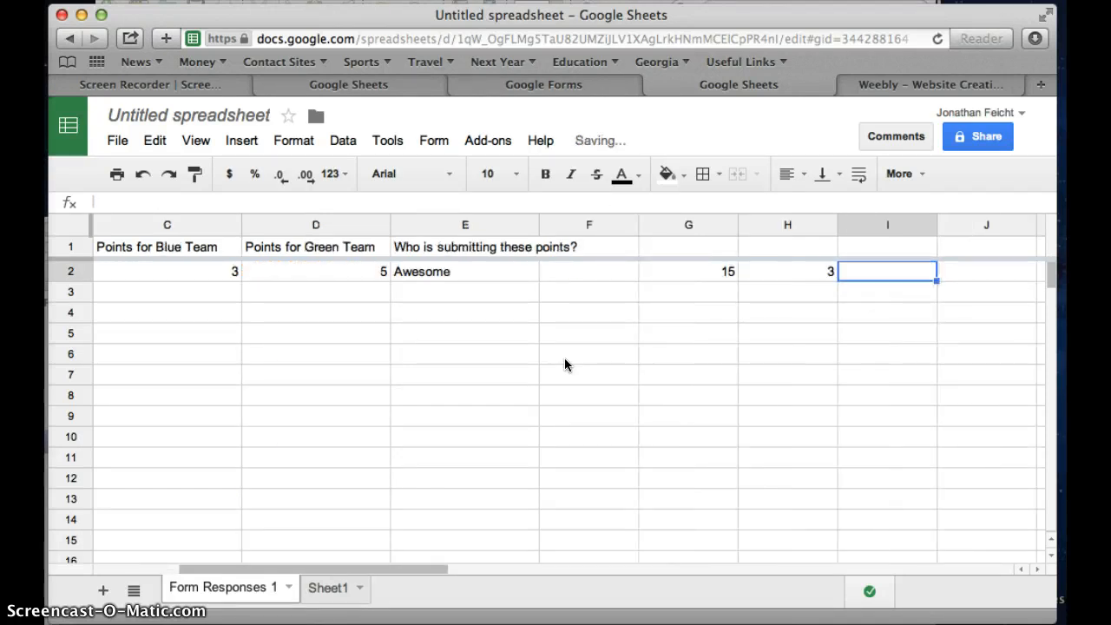
Enter a SUM formula in cell I2 that totals the Green Team points over D2:D5000.
{"action": "type", "text": "="}
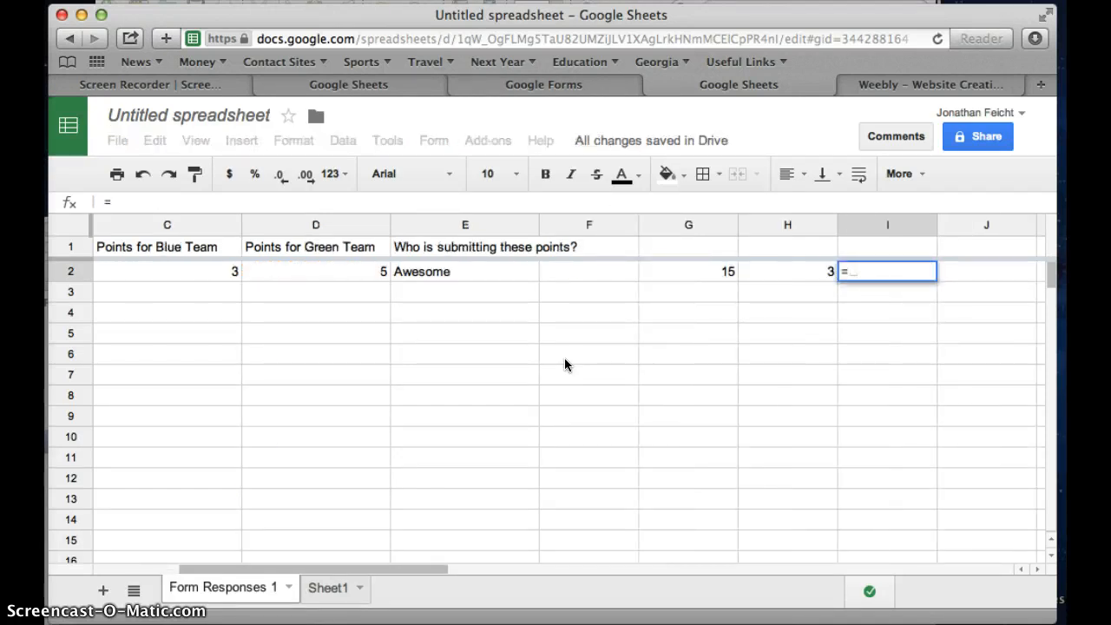
{"action": "type", "text": "sum"}
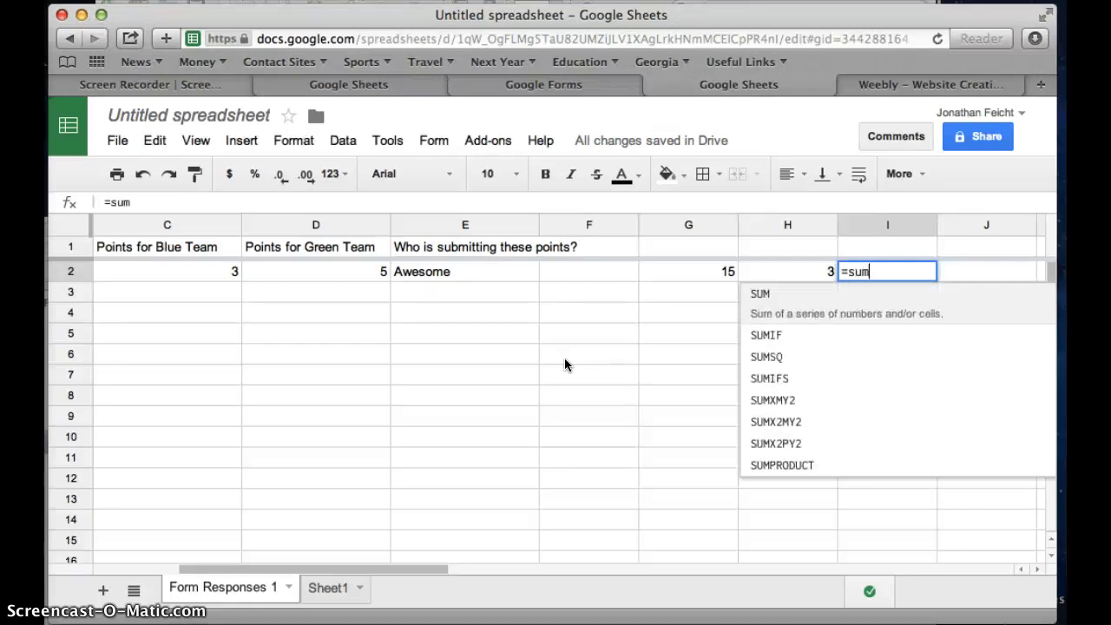
{"action": "type", "text": "("}
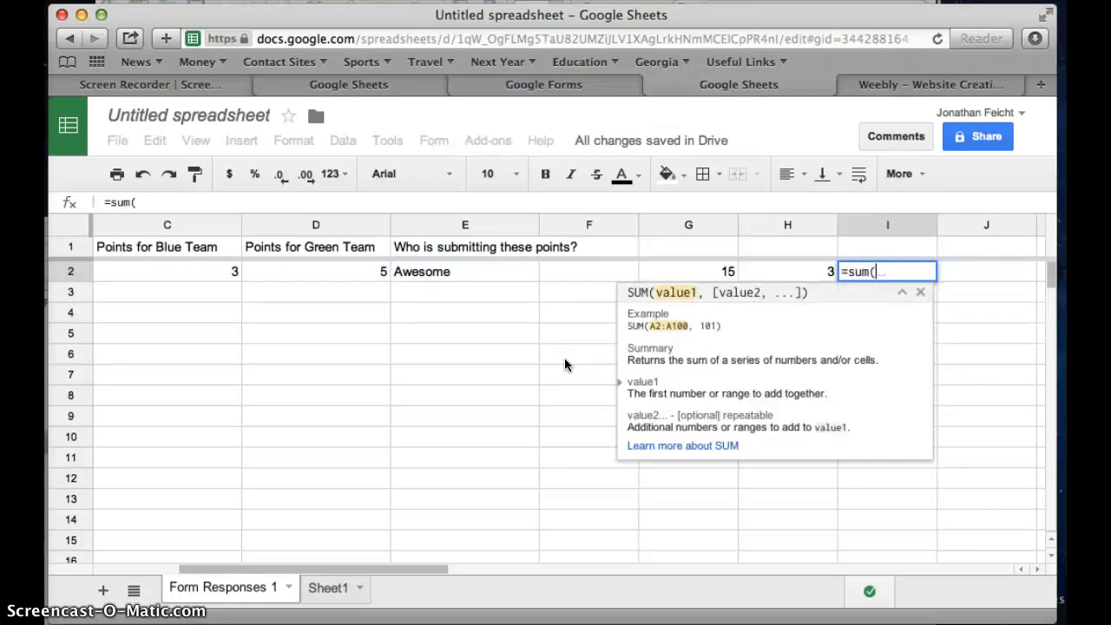
{"action": "type", "text": "d2:"}
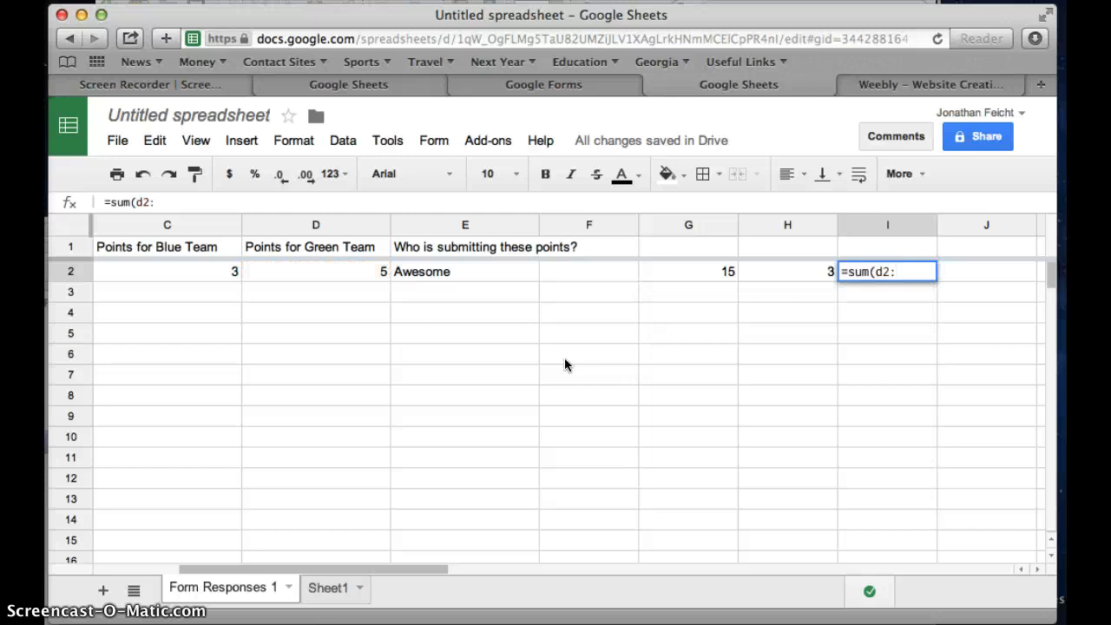
{"action": "type", "text": "d500"}
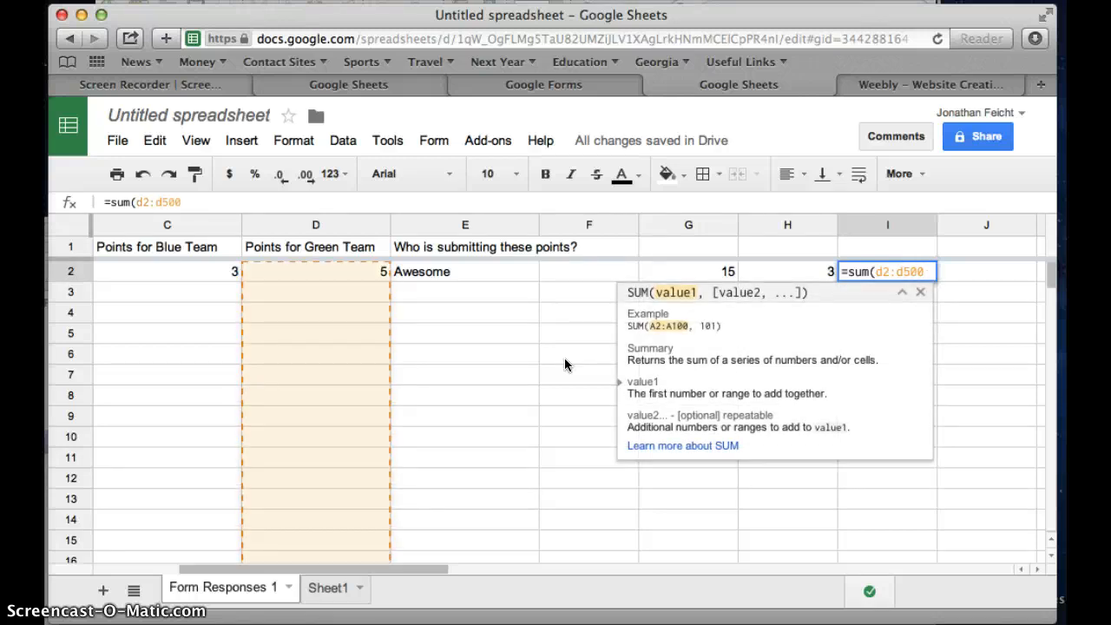
{"action": "type", "text": "0"}
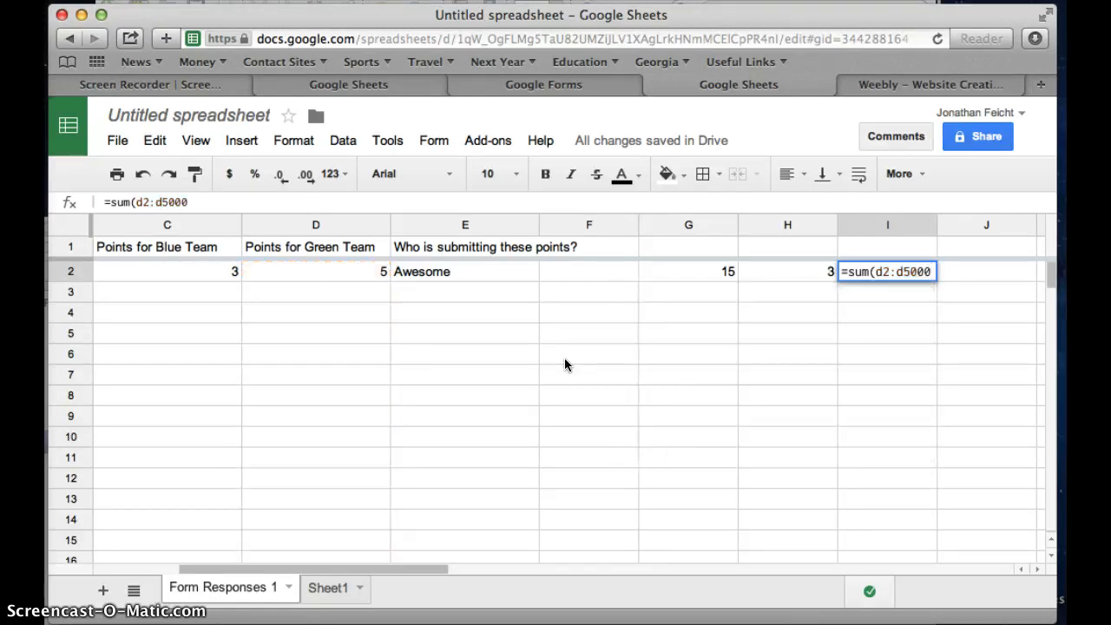
{"action": "key", "text": "Return"}
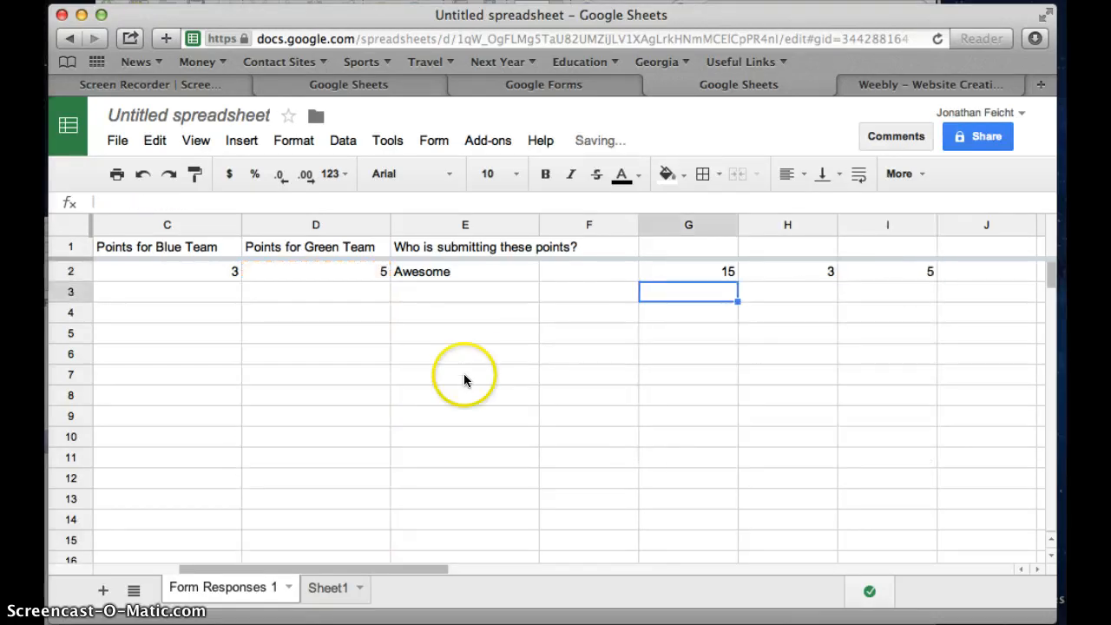
Label the three total columns "Red", "Blue" and "Green" in cells G1 to I1.
{"action": "left_click", "coordinate": [684, 249]}
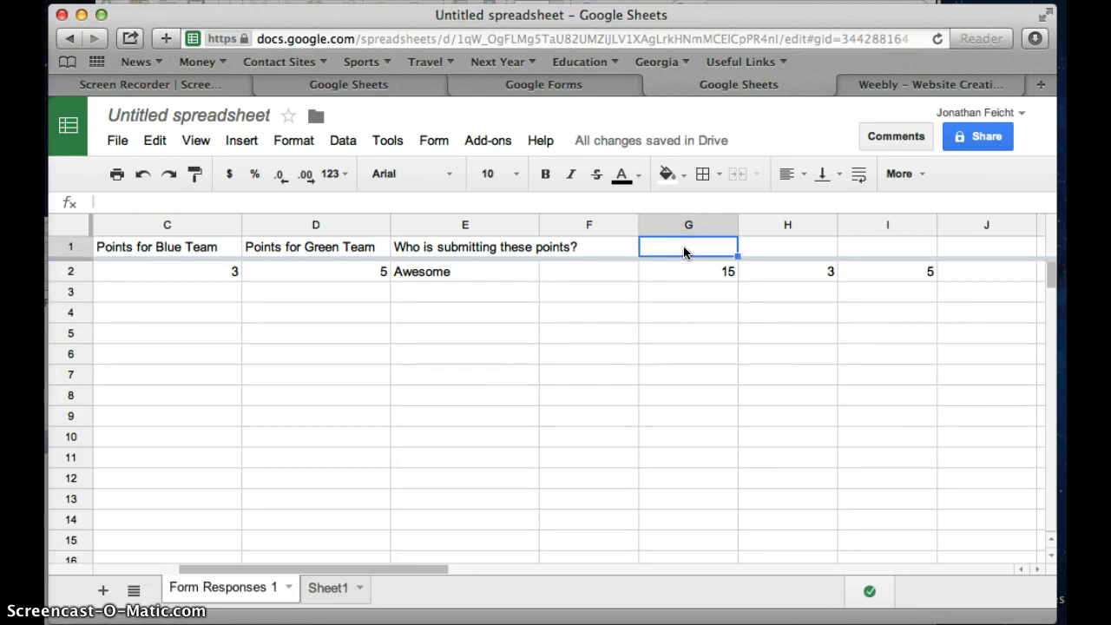
{"action": "type", "text": "Red"}
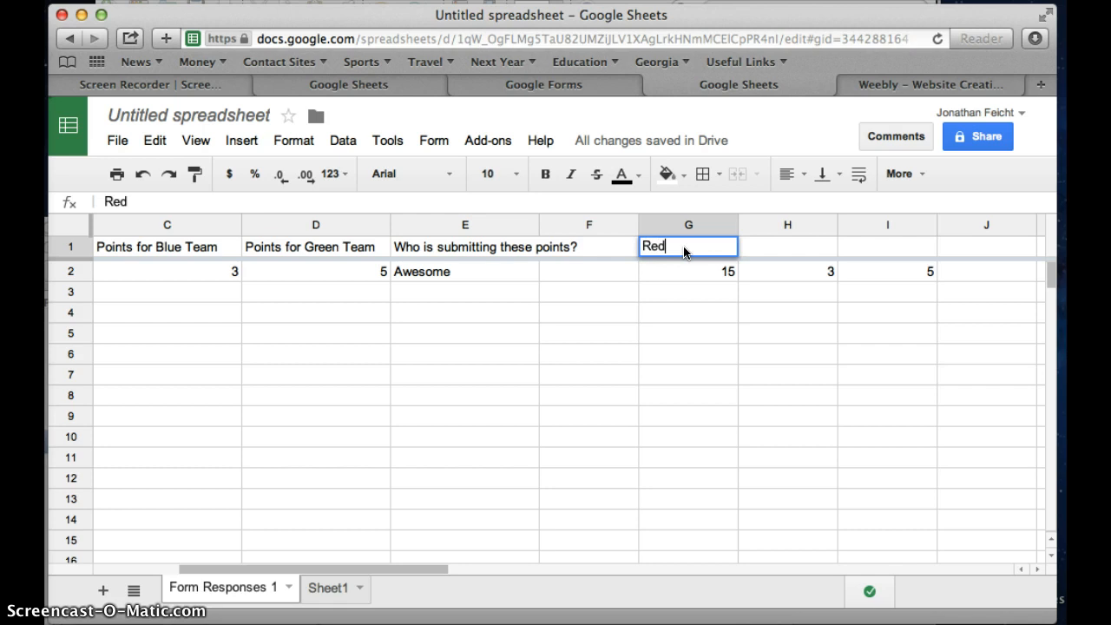
{"action": "key", "text": "Tab"}
{"action": "type", "text": "Blue"}
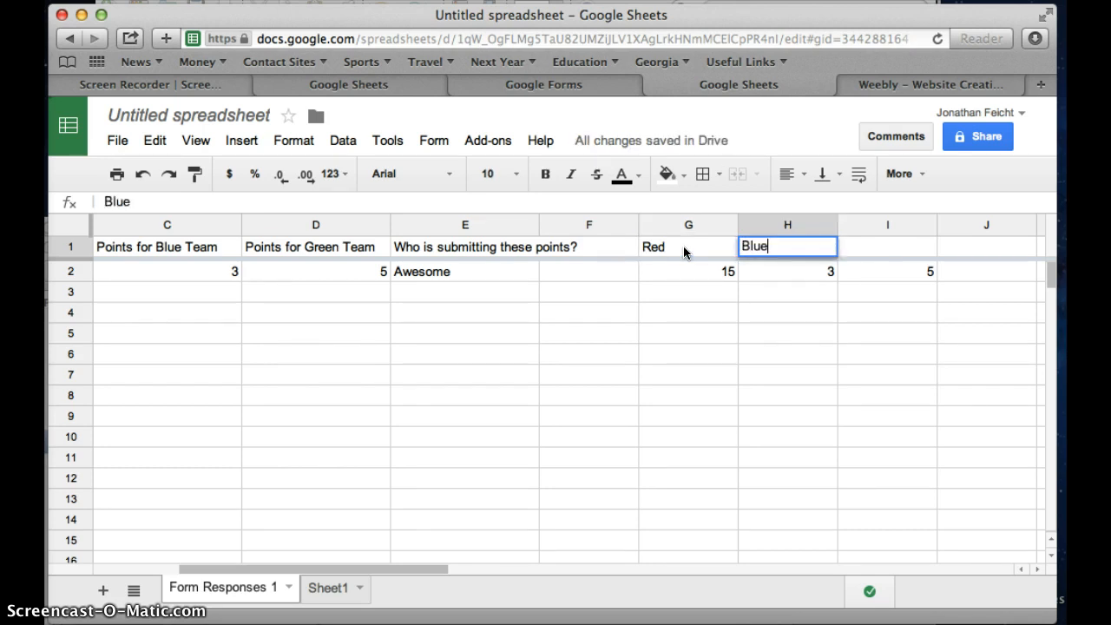
{"action": "key", "text": "Tab"}
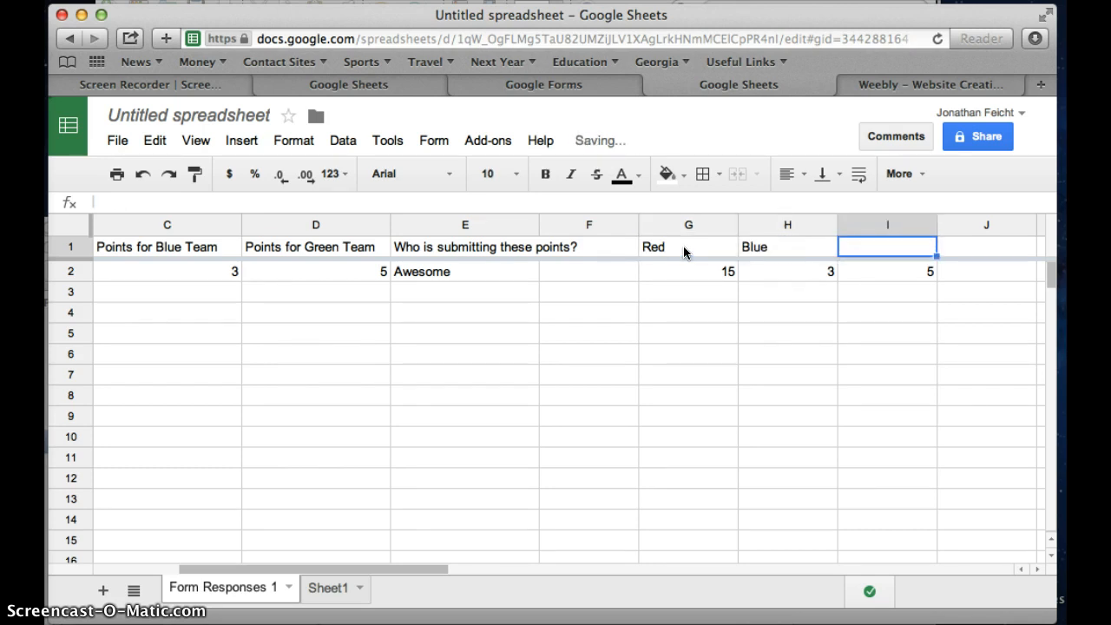
{"action": "type", "text": "Green"}
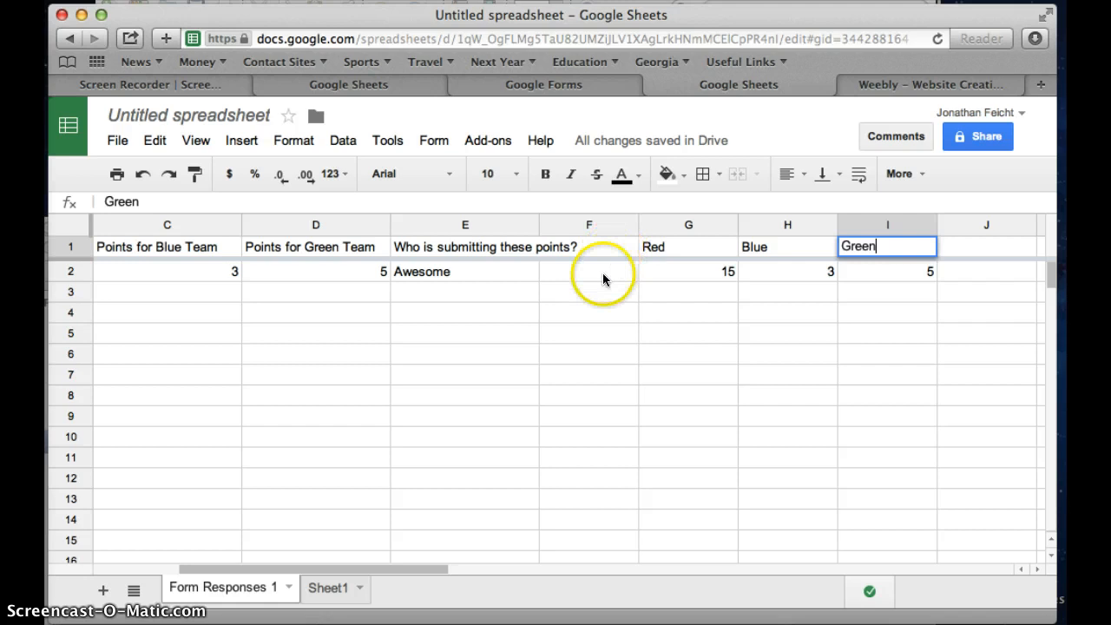
Enter the row label "Overall totals" in cell F2 beside the team totals.
{"action": "left_click", "coordinate": [593, 272]}
{"action": "type", "text": "Ov"}
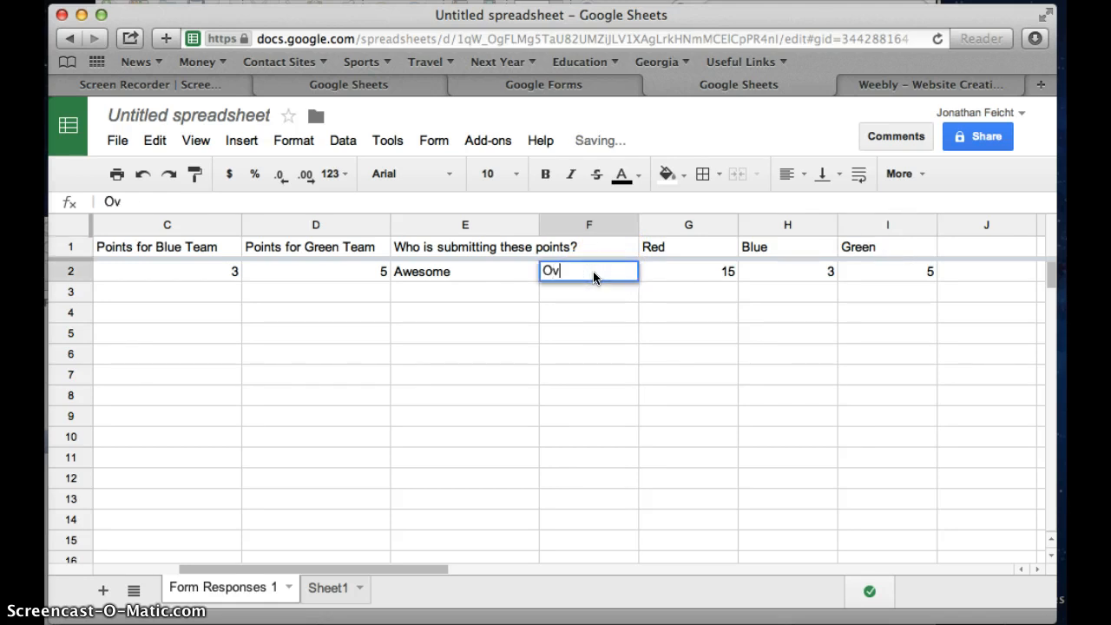
{"action": "type", "text": "erall totals"}
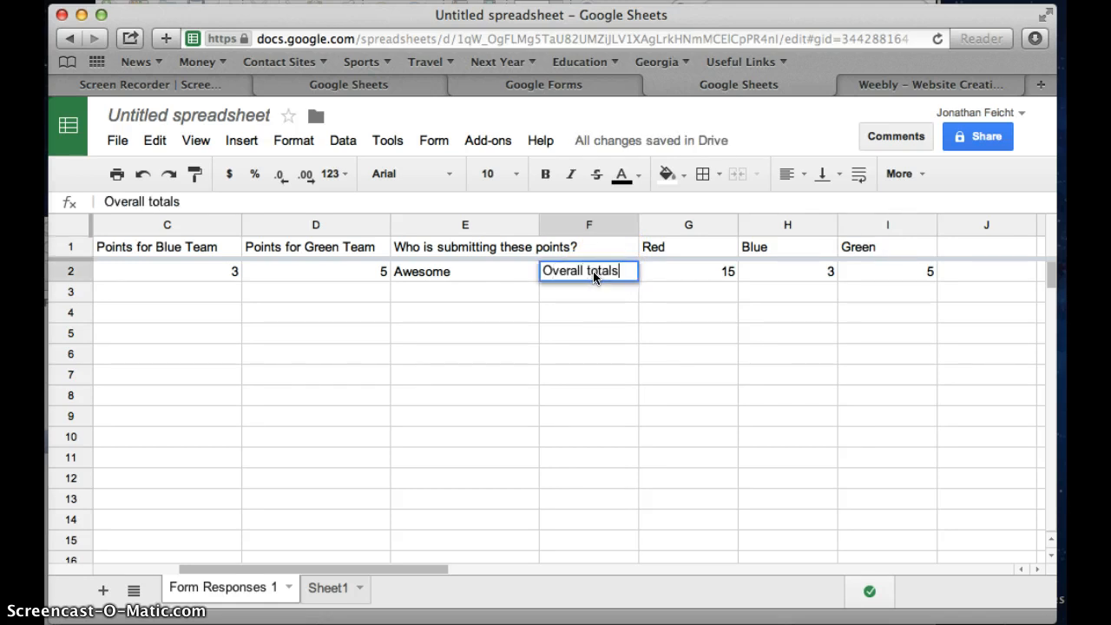
Start a new chart from the range F1:I2 and choose the recommended vertical column chart.
{"action": "left_click", "coordinate": [892, 269]}
{"action": "left_click_drag", "start_coordinate": [892, 269], "coordinate": [630, 255]}
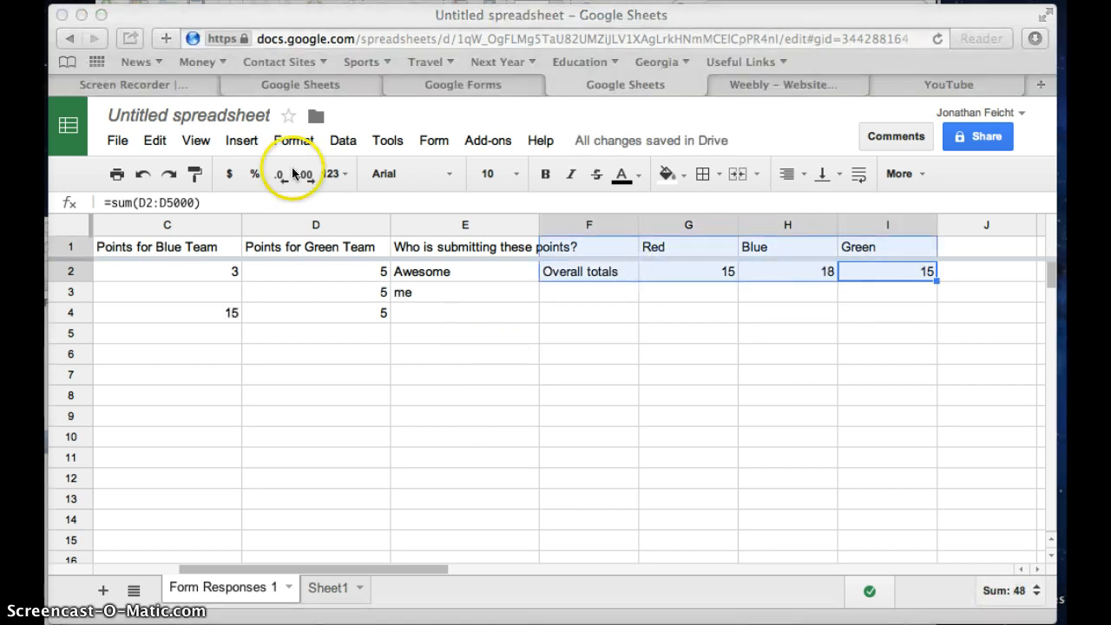
{"action": "left_click", "coordinate": [244, 143]}
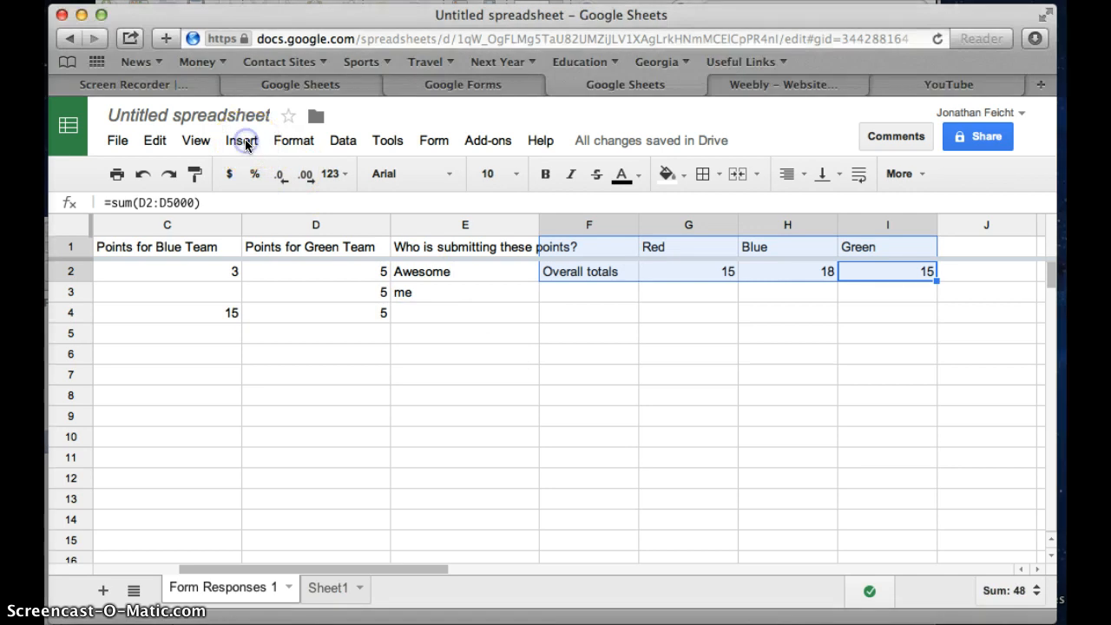
{"action": "left_click", "coordinate": [242, 142]}
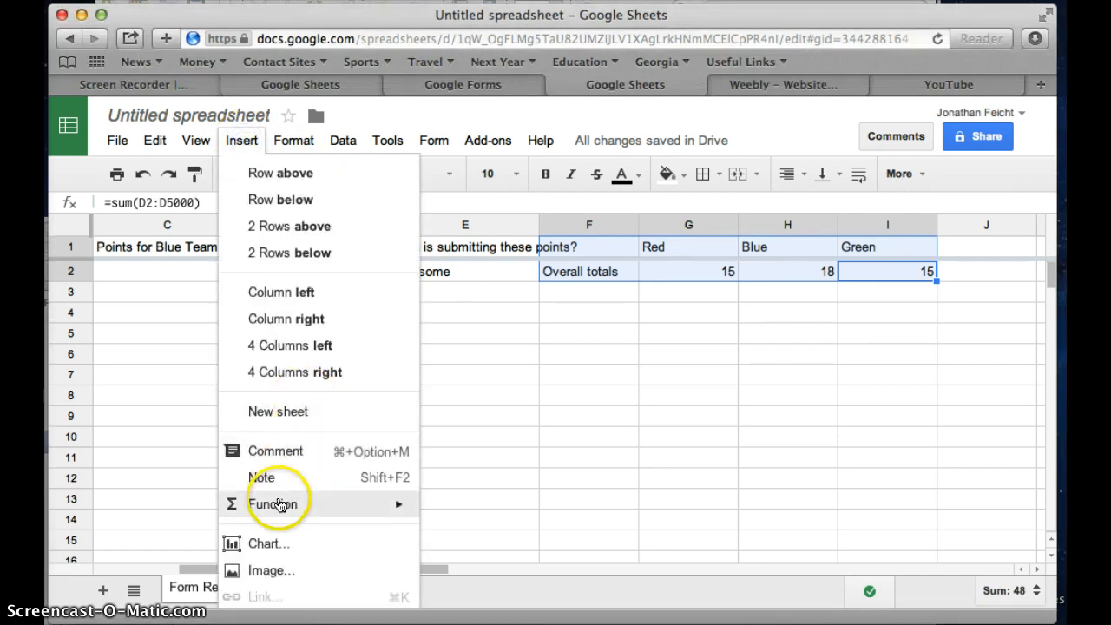
{"action": "left_click", "coordinate": [268, 547]}
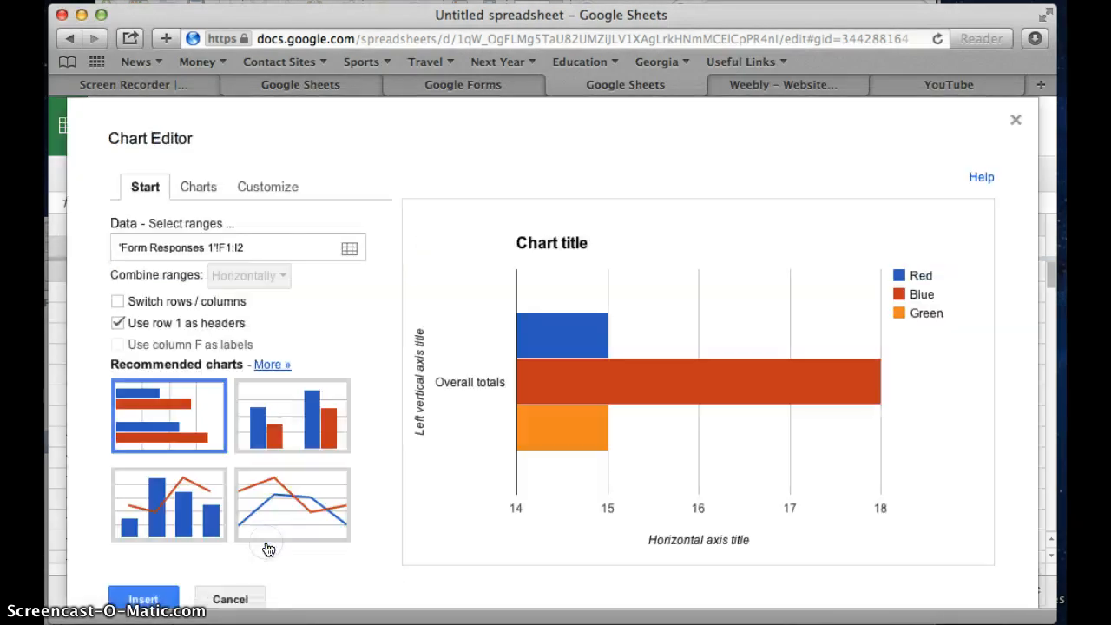
{"action": "left_click", "coordinate": [304, 424]}
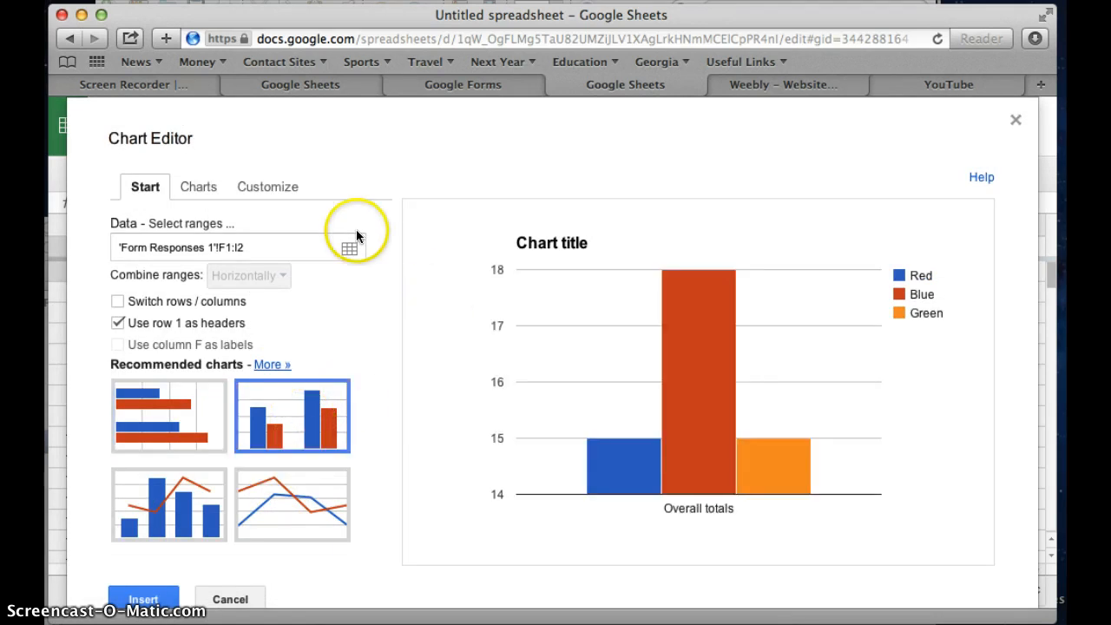
Title the chart "Sample Totals" and set the Red series' color to the red in the default colors.
{"action": "left_click", "coordinate": [276, 198]}
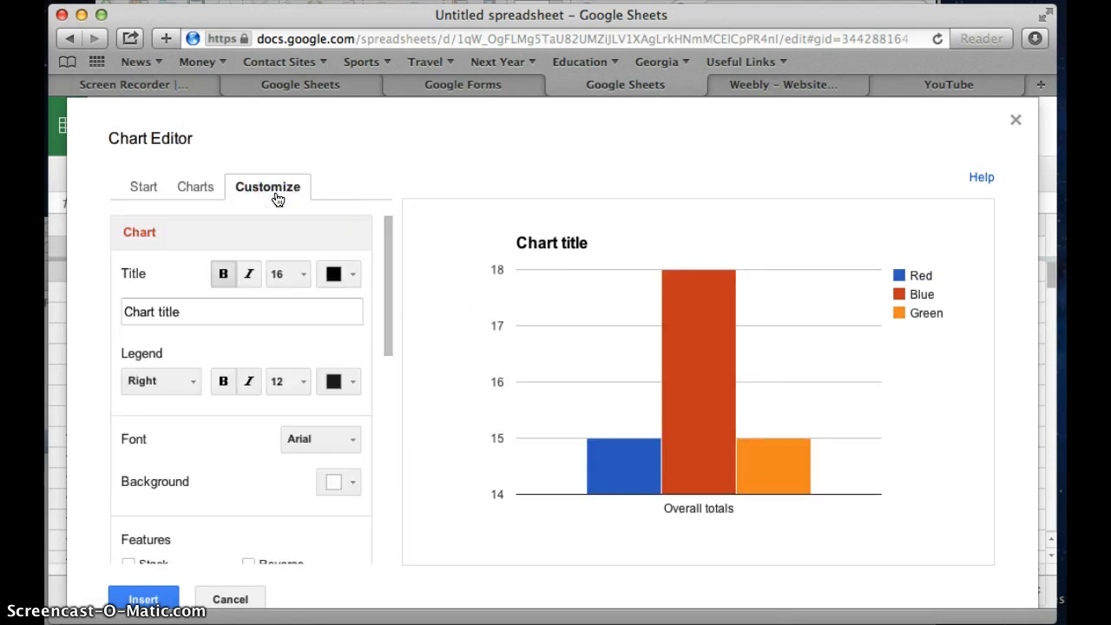
{"action": "left_click_drag", "start_coordinate": [195, 312], "coordinate": [89, 310]}
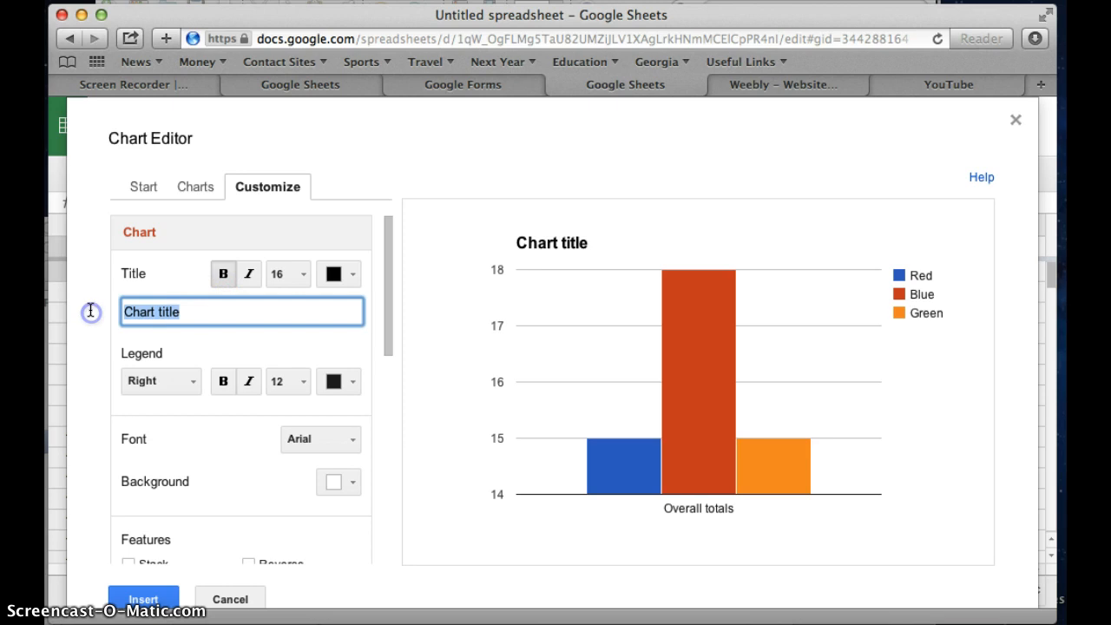
{"action": "type", "text": "Sampe"}
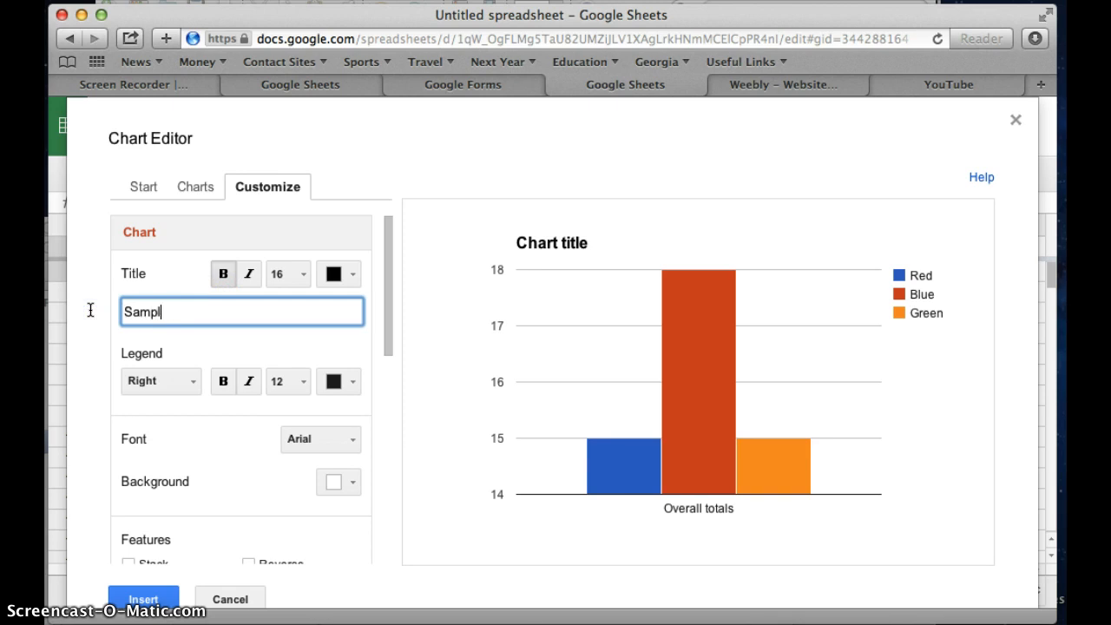
{"action": "key", "text": "BackSpace"}
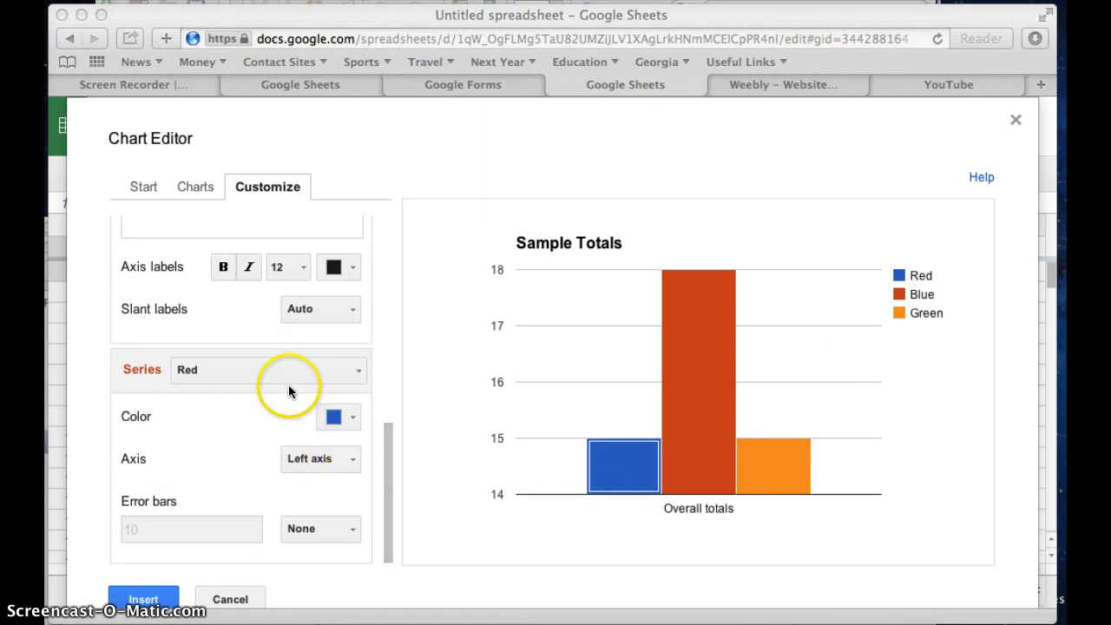
{"action": "left_click", "coordinate": [353, 420]}
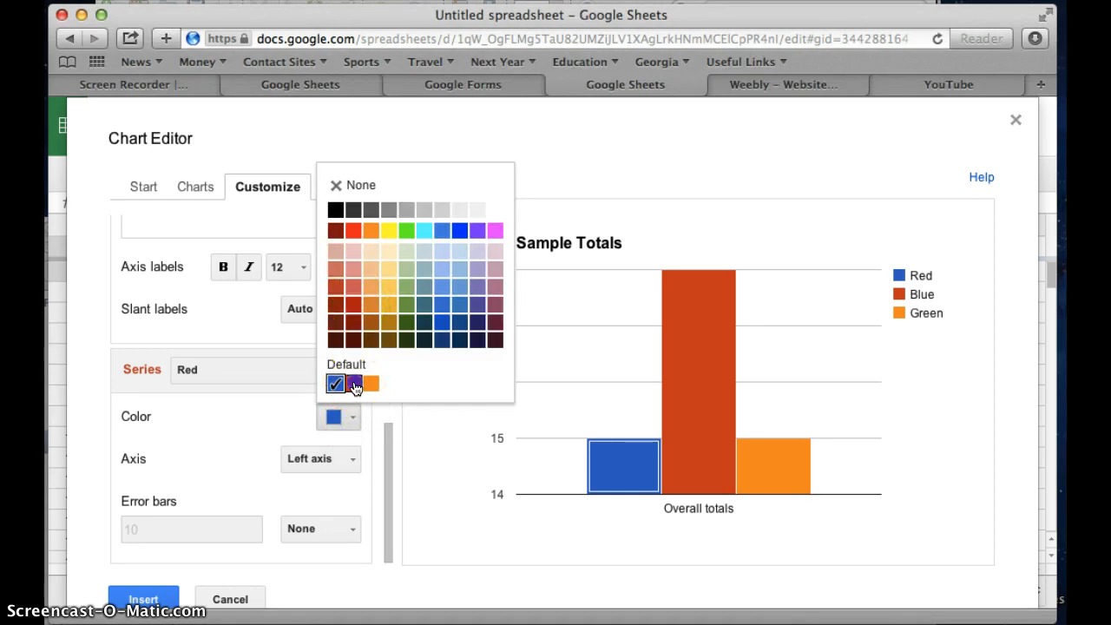
{"action": "left_click", "coordinate": [355, 385]}
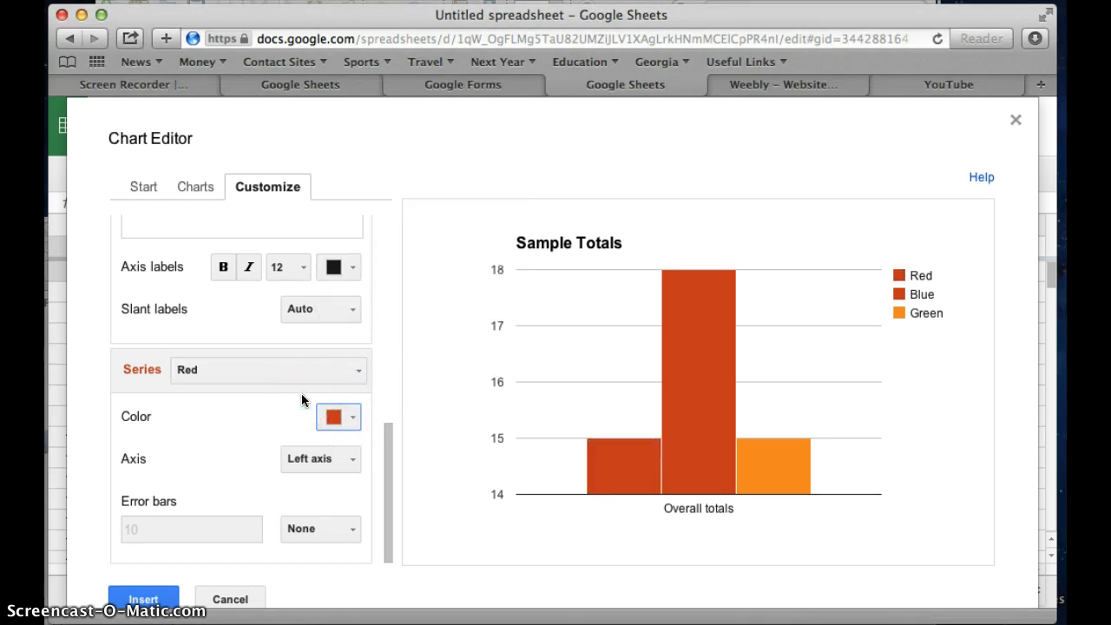
{"action": "scroll", "coordinate": [302, 399], "scroll_direction": "up", "scroll_amount": 10}
{"action": "scroll", "coordinate": [301, 399], "scroll_direction": "down", "scroll_amount": 2}
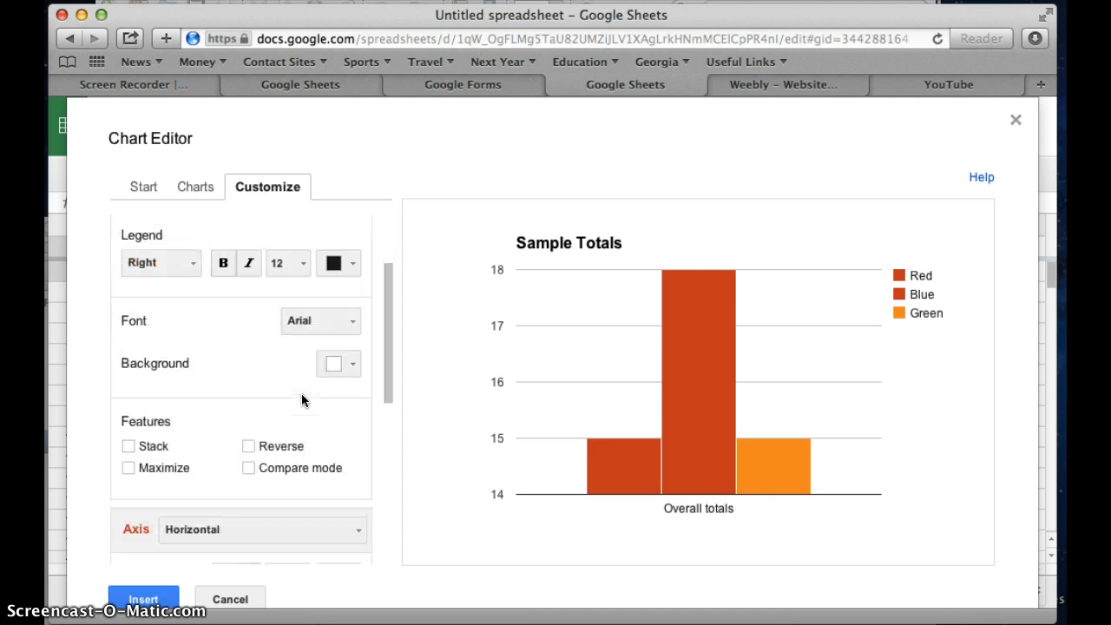
{"action": "scroll", "coordinate": [301, 399], "scroll_direction": "up", "scroll_amount": 2}
{"action": "left_click", "coordinate": [670, 384]}
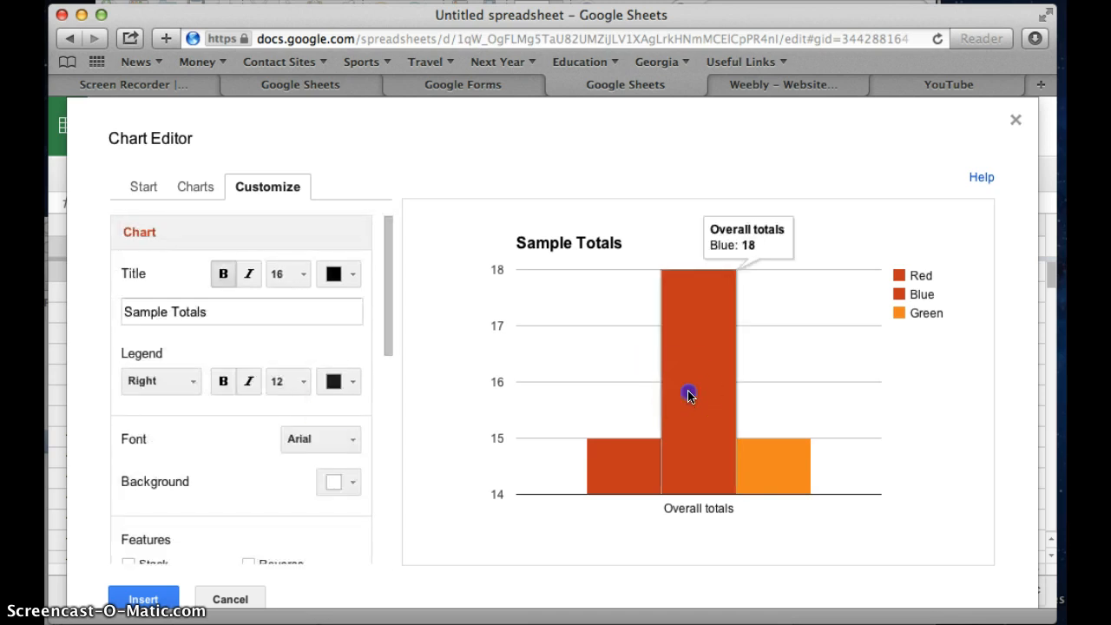
{"action": "scroll", "coordinate": [223, 526], "scroll_direction": "down", "scroll_amount": 5}
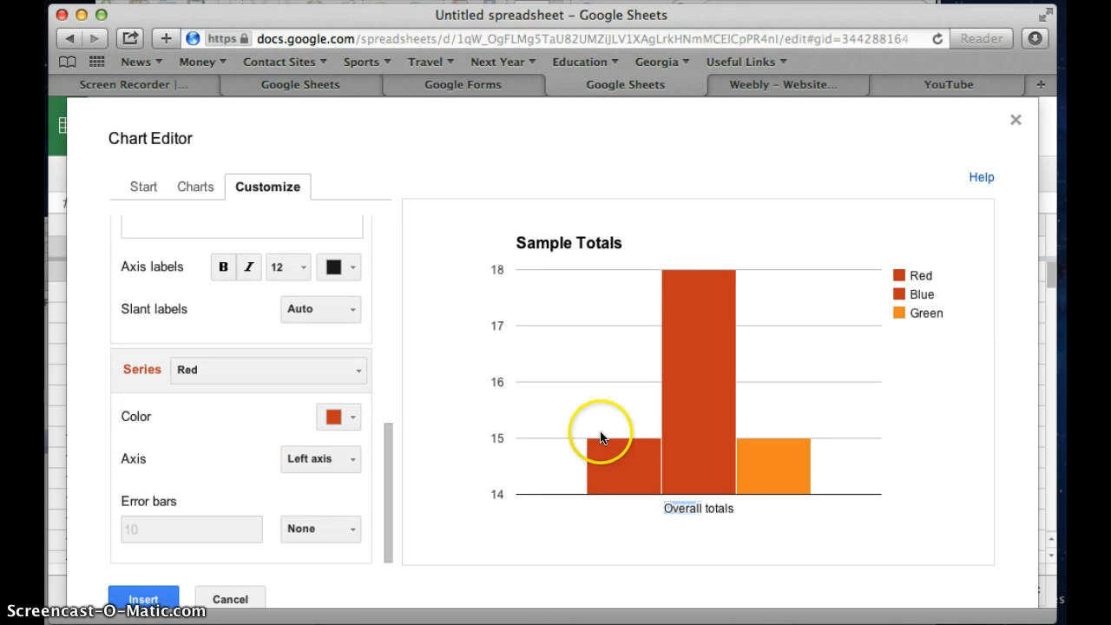
Set the Blue series' color to the blue in the default colors.
{"action": "mouse_move", "coordinate": [691, 462]}
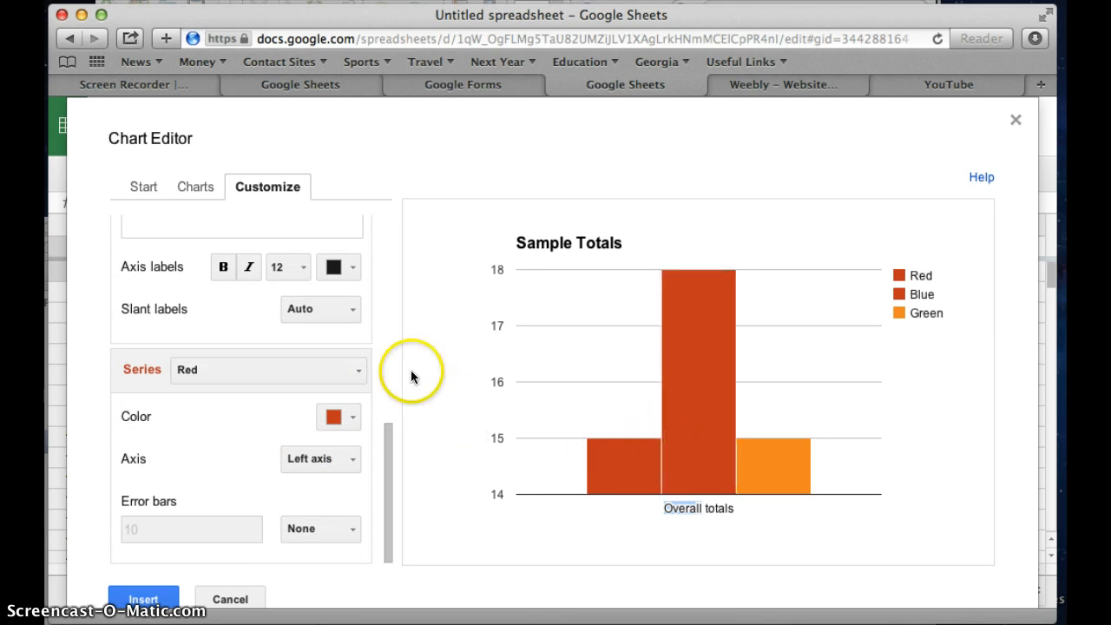
{"action": "left_click", "coordinate": [357, 373]}
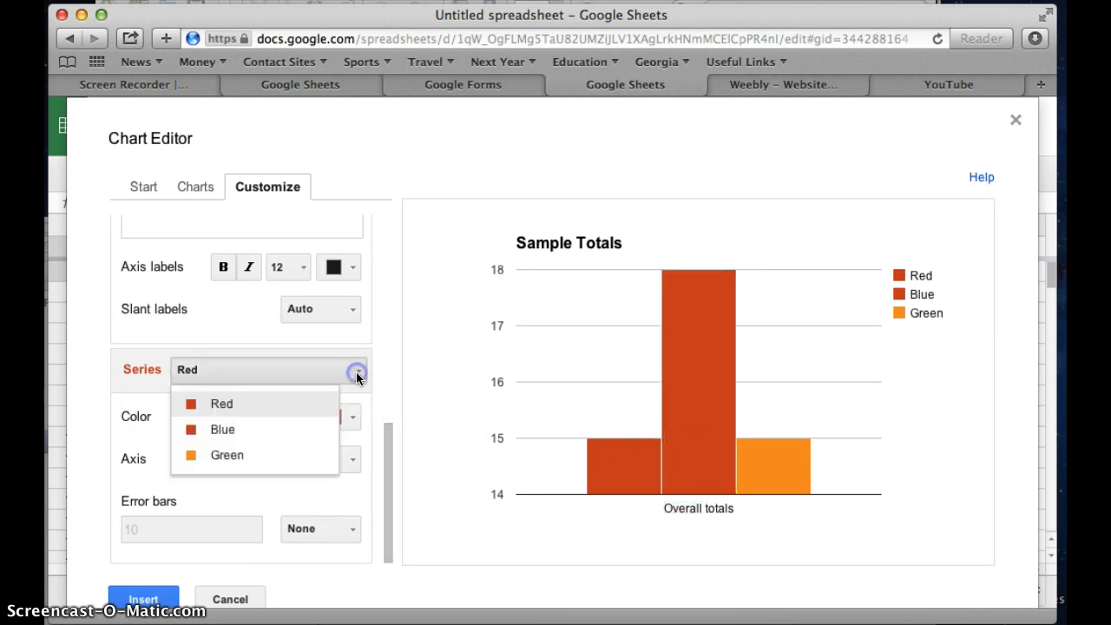
{"action": "left_click", "coordinate": [291, 426]}
{"action": "left_click", "coordinate": [351, 417]}
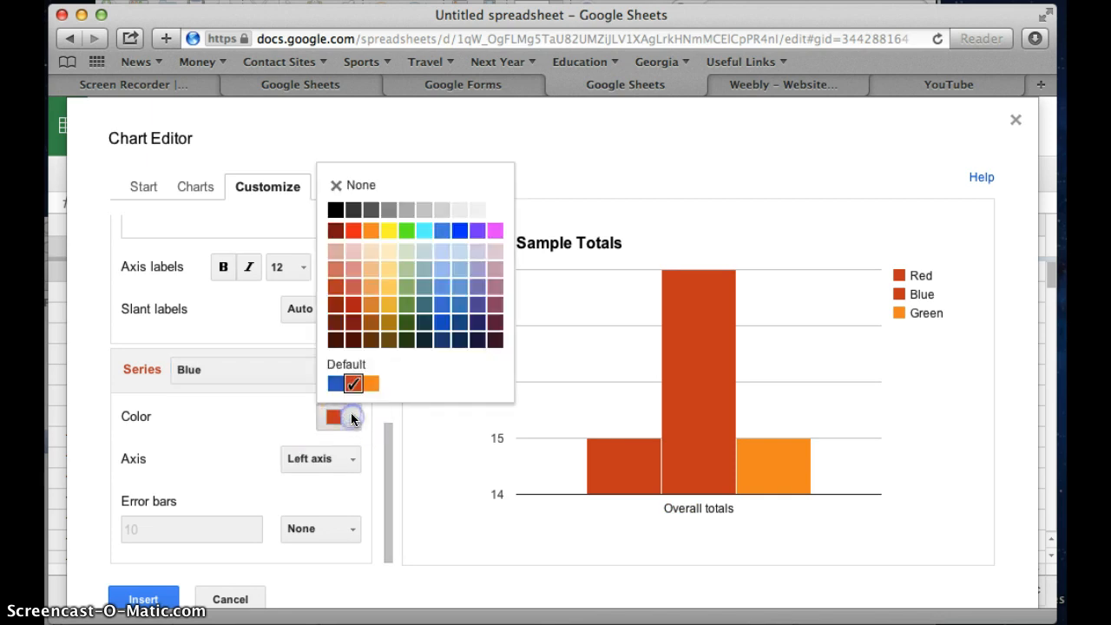
{"action": "left_click", "coordinate": [336, 383]}
Set the Green series' color to dark green and insert the finished chart into the responses sheet.
{"action": "left_click", "coordinate": [351, 374]}
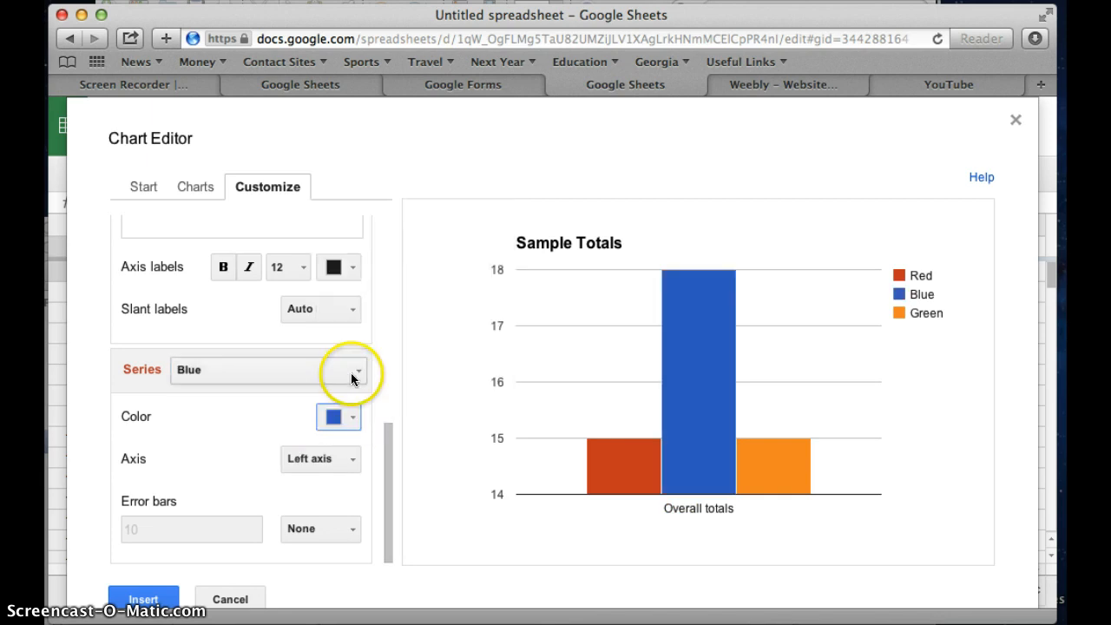
{"action": "left_click", "coordinate": [286, 455]}
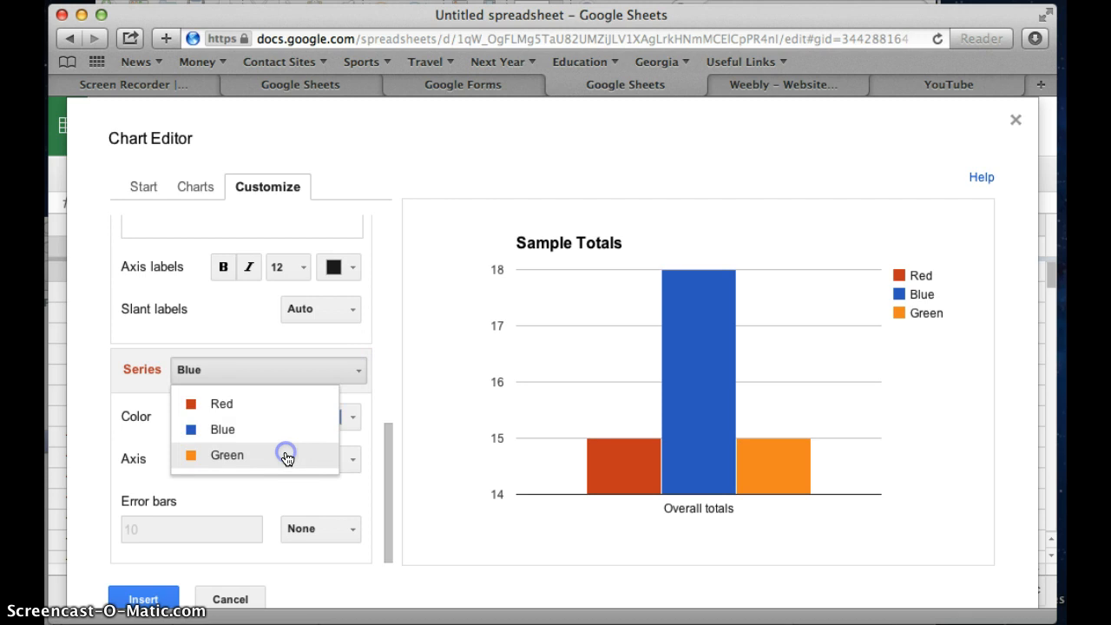
{"action": "left_click", "coordinate": [351, 415]}
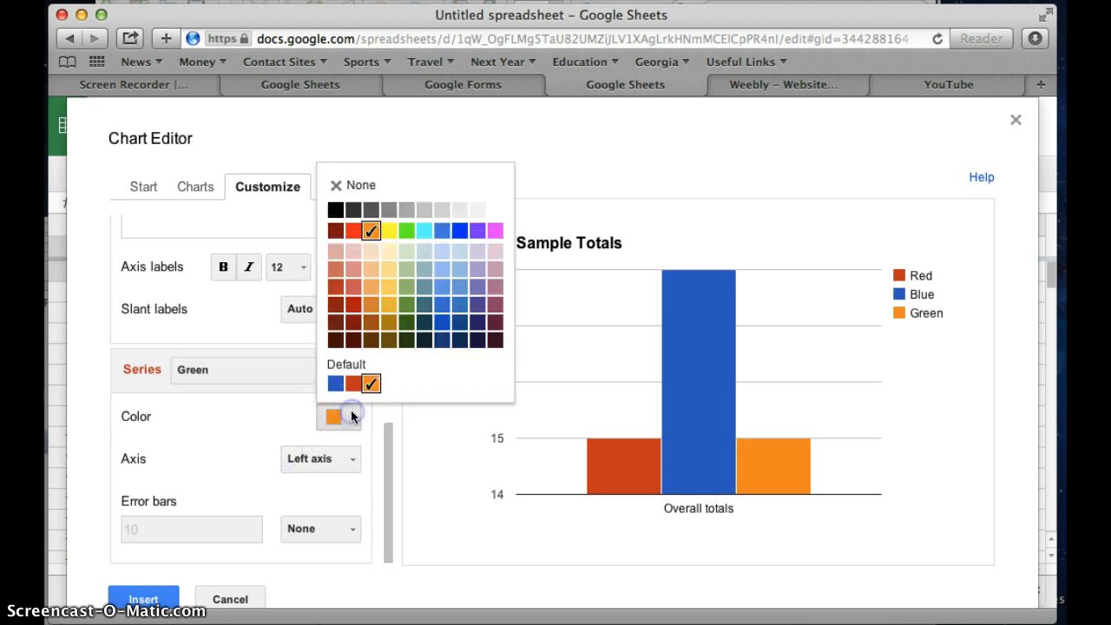
{"action": "left_click", "coordinate": [409, 322]}
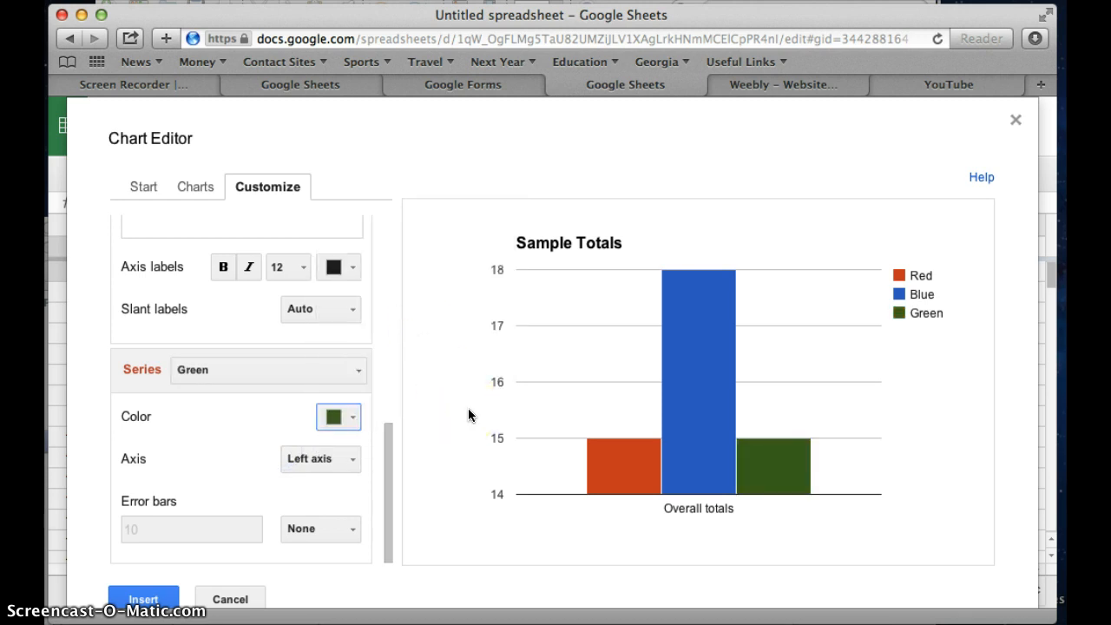
{"action": "left_click", "coordinate": [146, 598]}
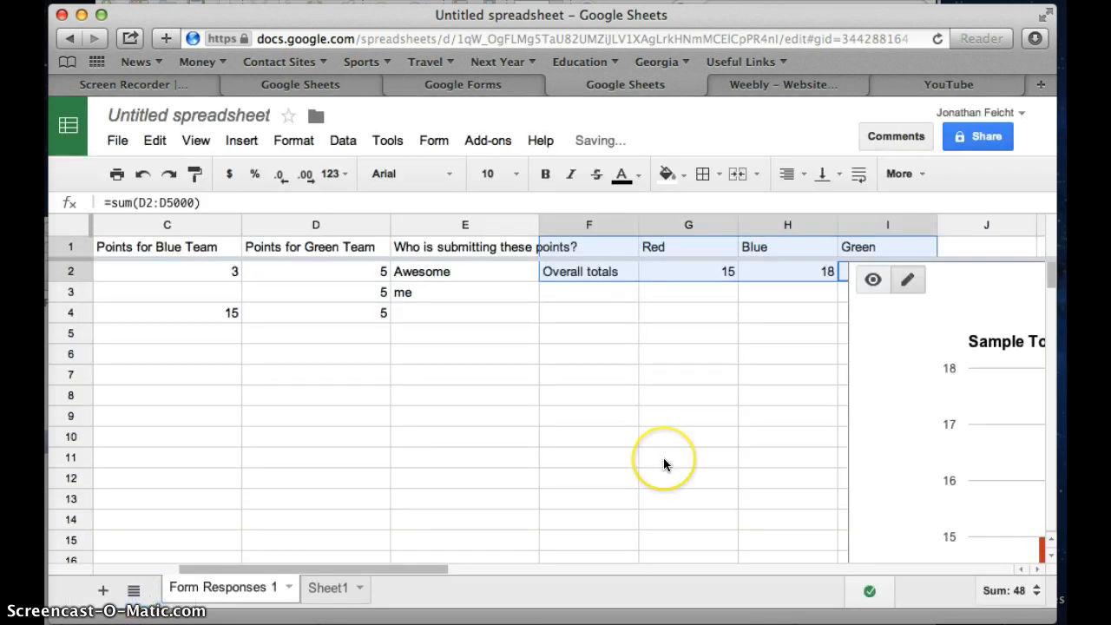
Publish the Sample Totals chart to the web as an interactive embed and copy its embed code.
{"action": "scroll", "coordinate": [664, 461], "scroll_direction": "right", "scroll_amount": 10}
{"action": "scroll", "coordinate": [653, 443], "scroll_direction": "left", "scroll_amount": 3}
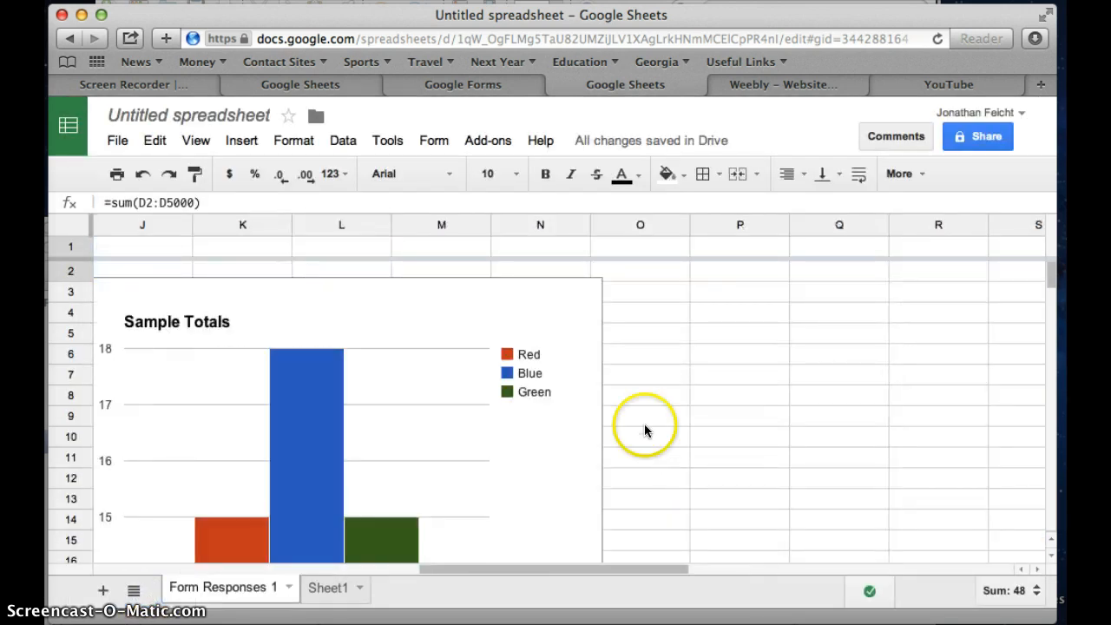
{"action": "left_click", "coordinate": [549, 309]}
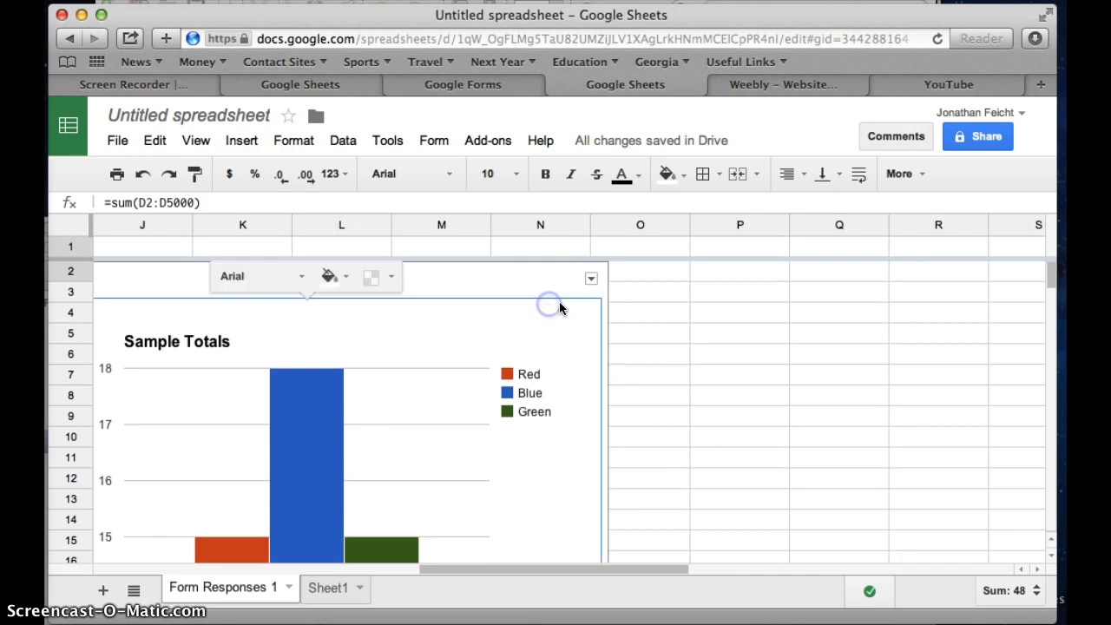
{"action": "left_click", "coordinate": [591, 278]}
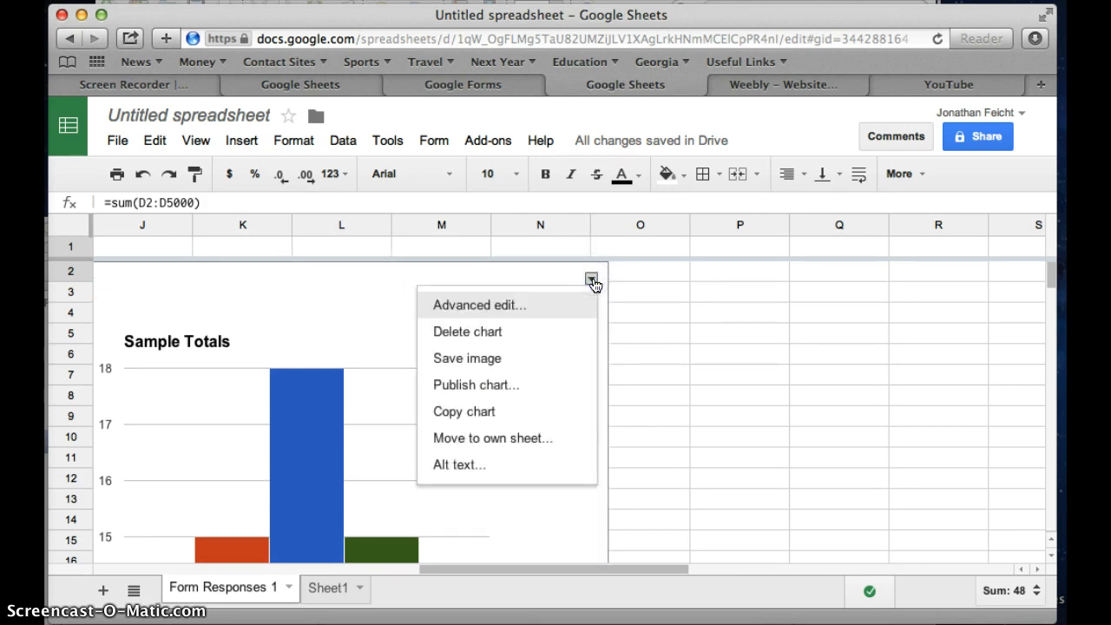
{"action": "left_click", "coordinate": [499, 388]}
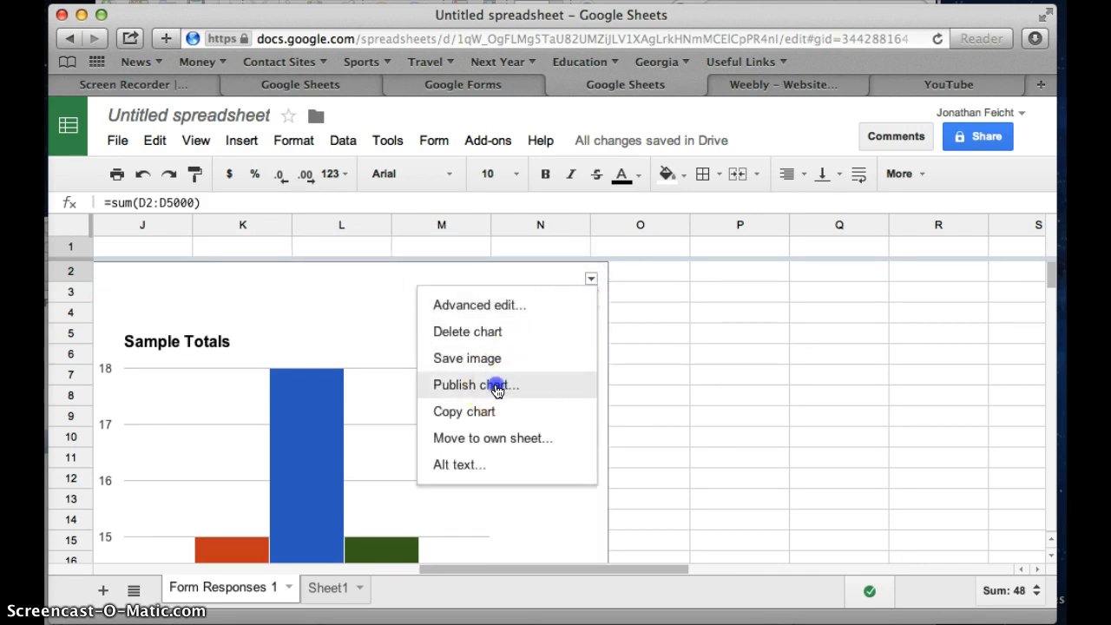
{"action": "left_click", "coordinate": [397, 271]}
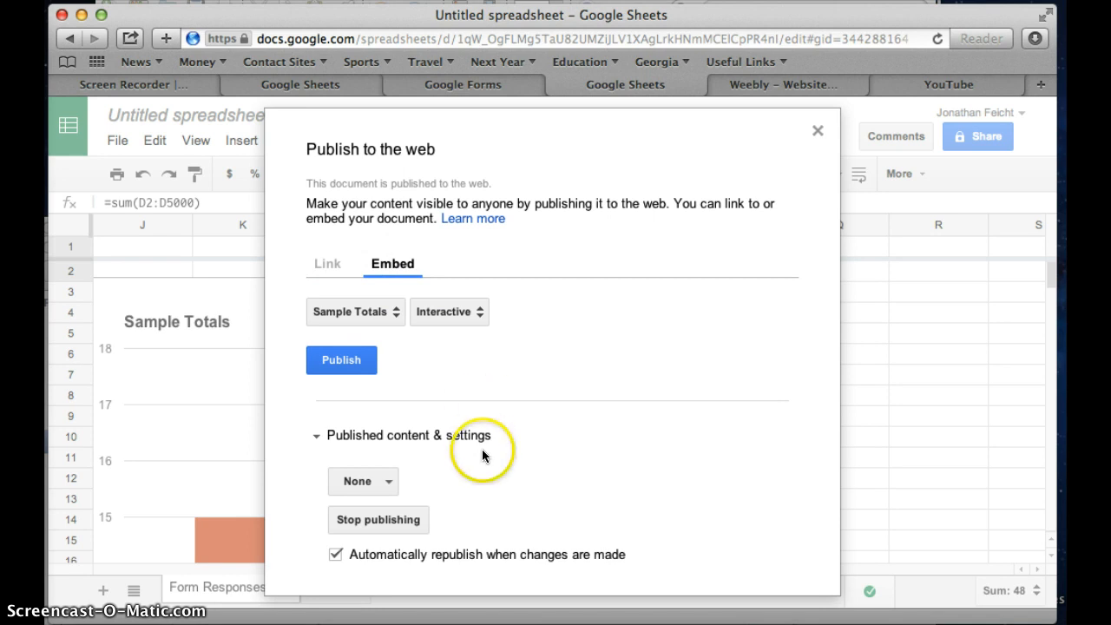
{"action": "left_click", "coordinate": [330, 361]}
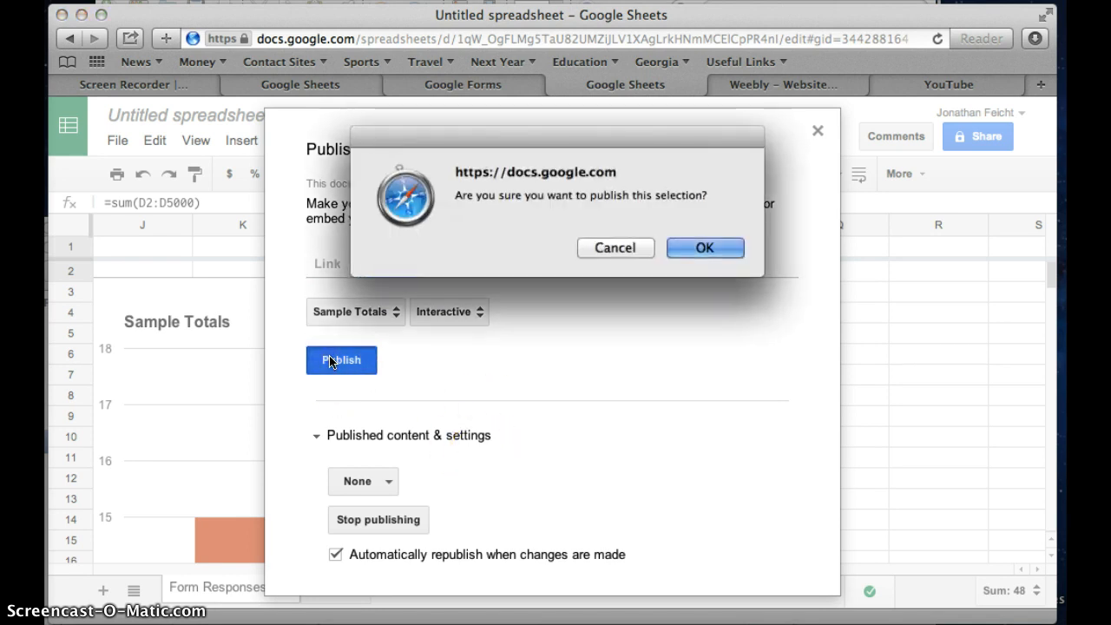
{"action": "left_click", "coordinate": [705, 249]}
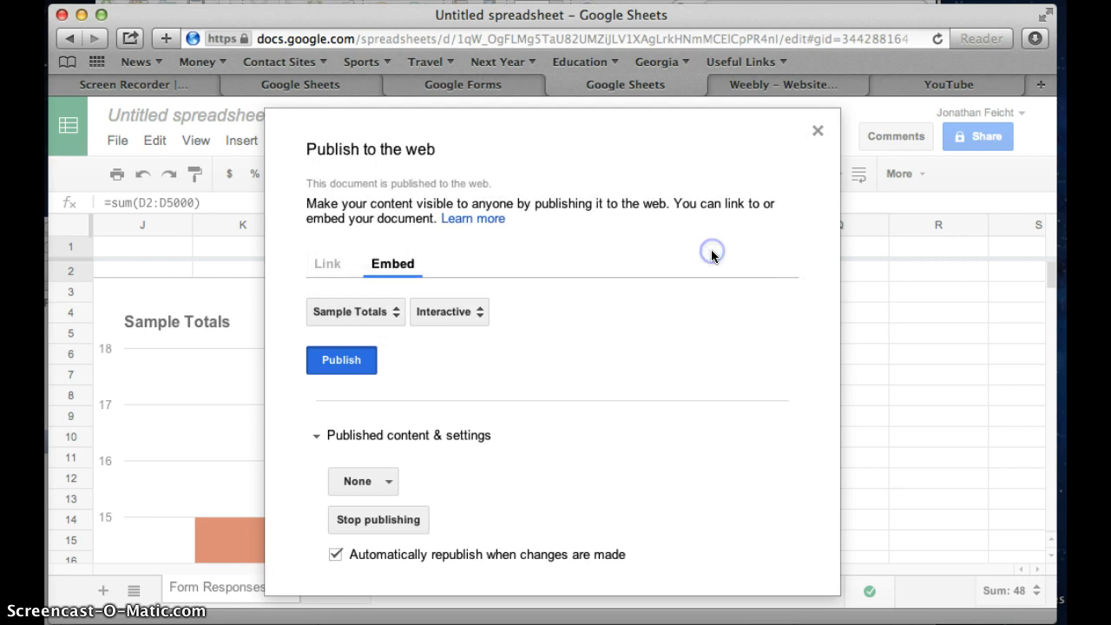
{"action": "left_click", "coordinate": [384, 410]}
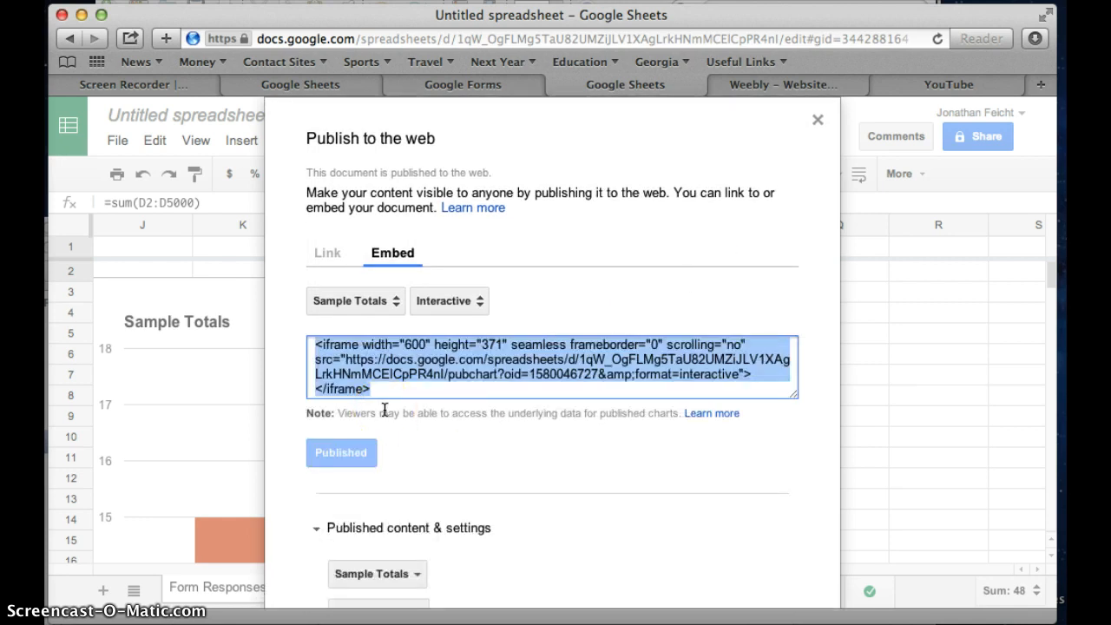
Switch to the Weebly editor and add an Embed Code element between the Sample Competition chart and the Sample Form.
{"action": "left_click", "coordinate": [791, 86]}
{"action": "mouse_move", "coordinate": [77, 478]}
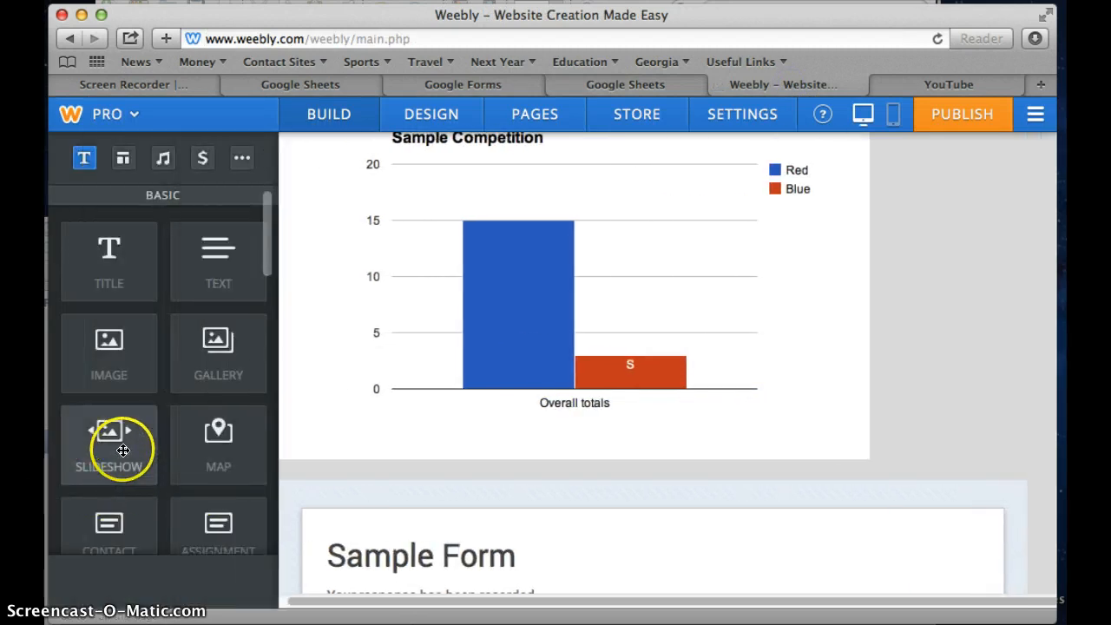
{"action": "scroll", "coordinate": [119, 454], "scroll_direction": "down", "scroll_amount": 5}
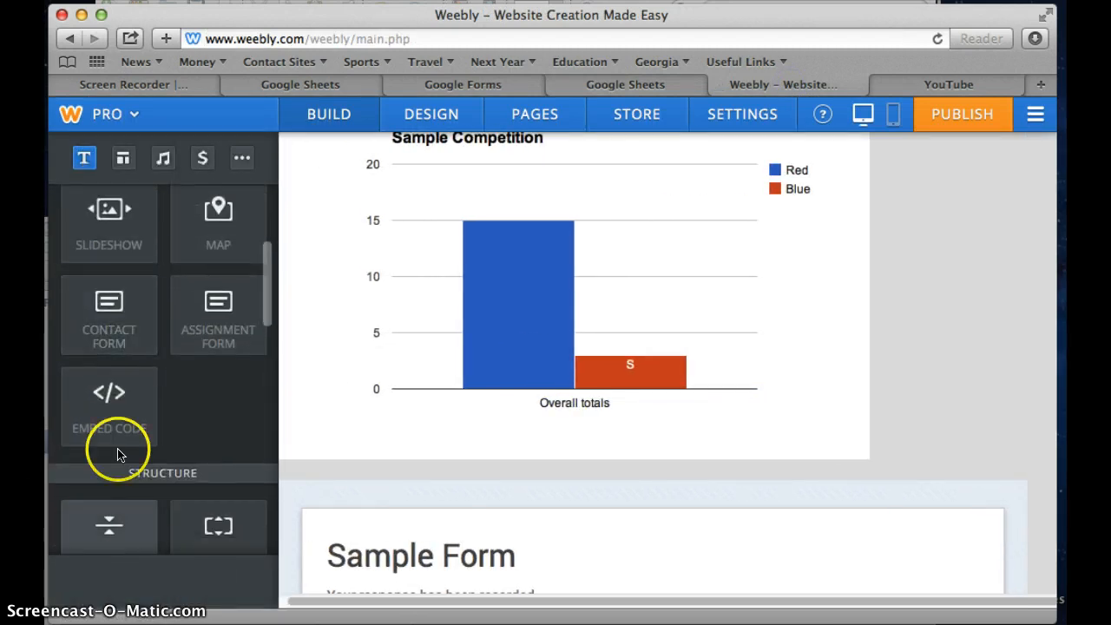
{"action": "left_click_drag", "start_coordinate": [107, 409], "coordinate": [375, 491]}
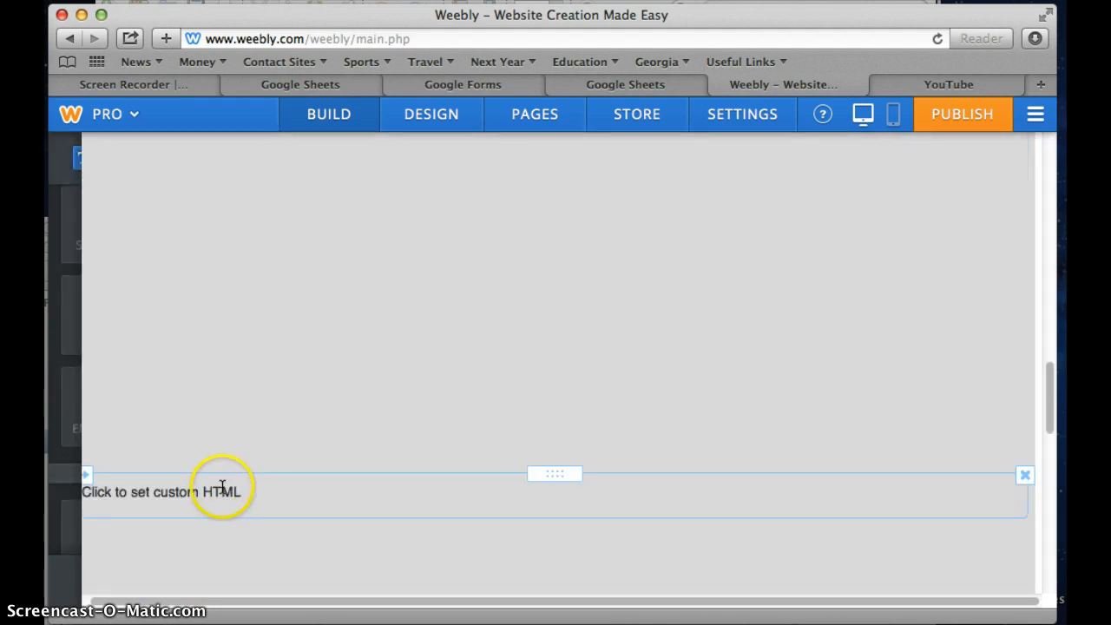
Paste the Sample Totals chart's iframe code into the new custom HTML element and leave its editing mode.
{"action": "left_click", "coordinate": [225, 493]}
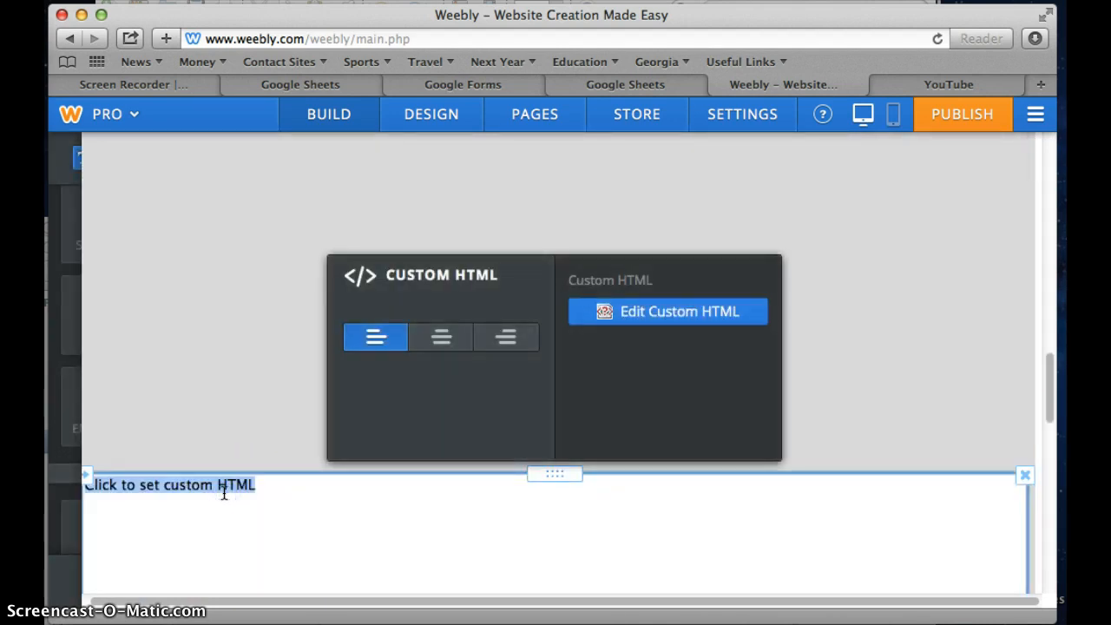
{"action": "key", "text": "super+v"}
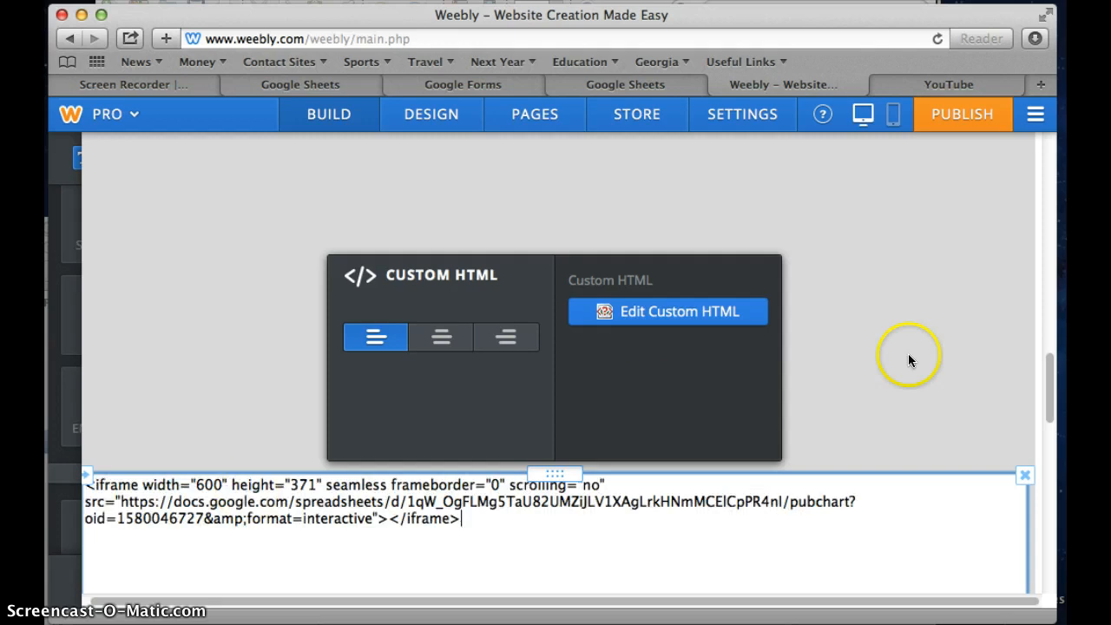
{"action": "left_click", "coordinate": [966, 346]}
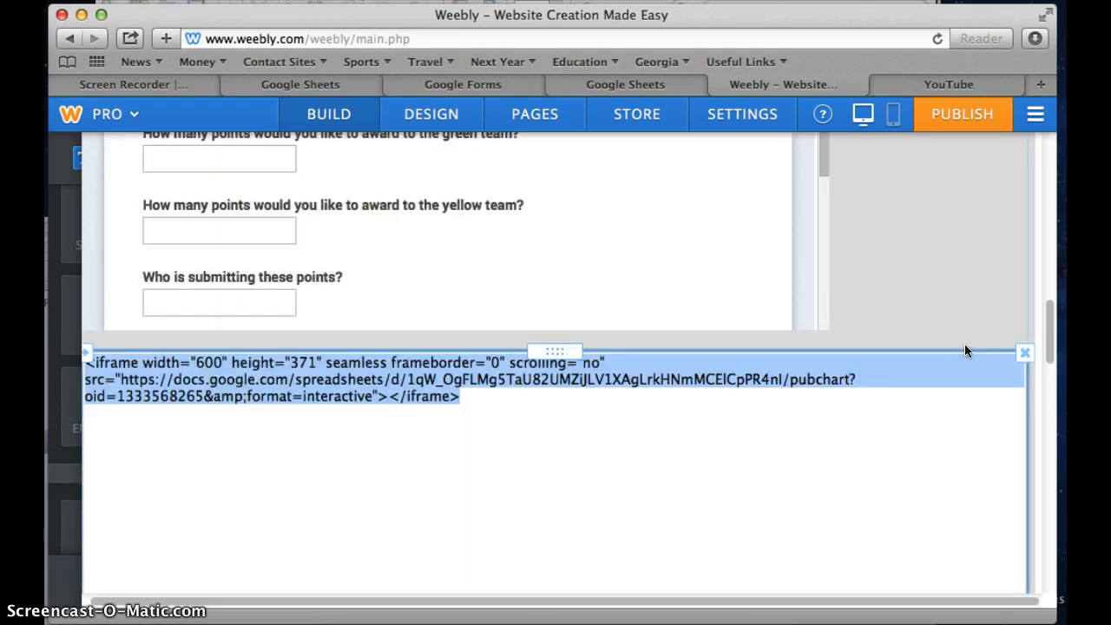
{"action": "left_click", "coordinate": [960, 309]}
{"action": "left_click", "coordinate": [927, 304]}
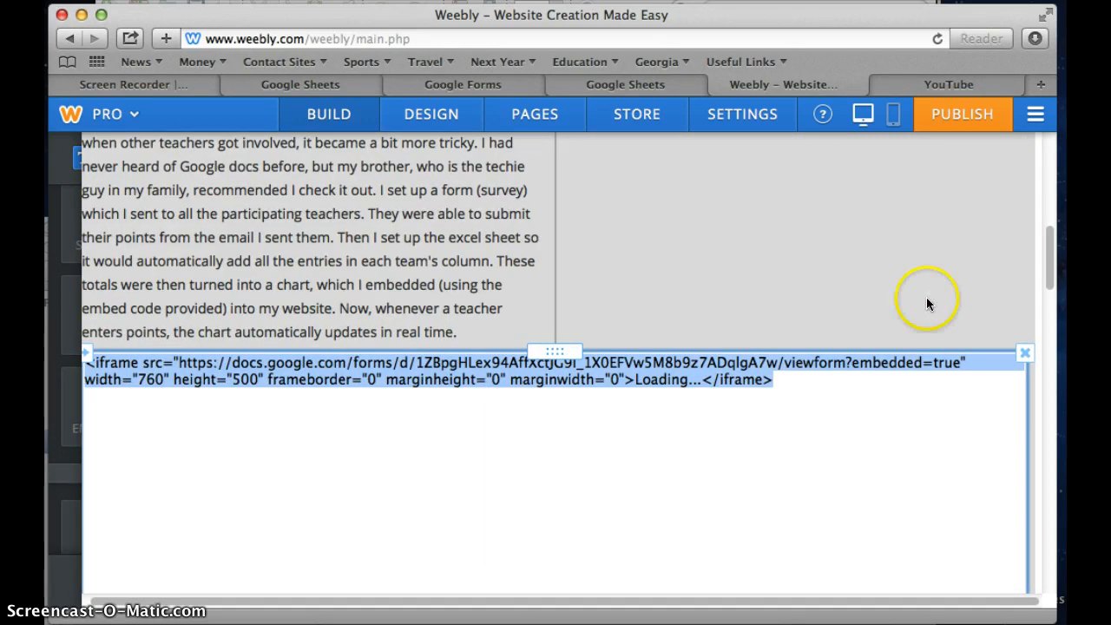
Check how the embedded Sample Totals chart displays on the Weebly page.
{"action": "scroll", "coordinate": [873, 286], "scroll_direction": "down", "scroll_amount": 5}
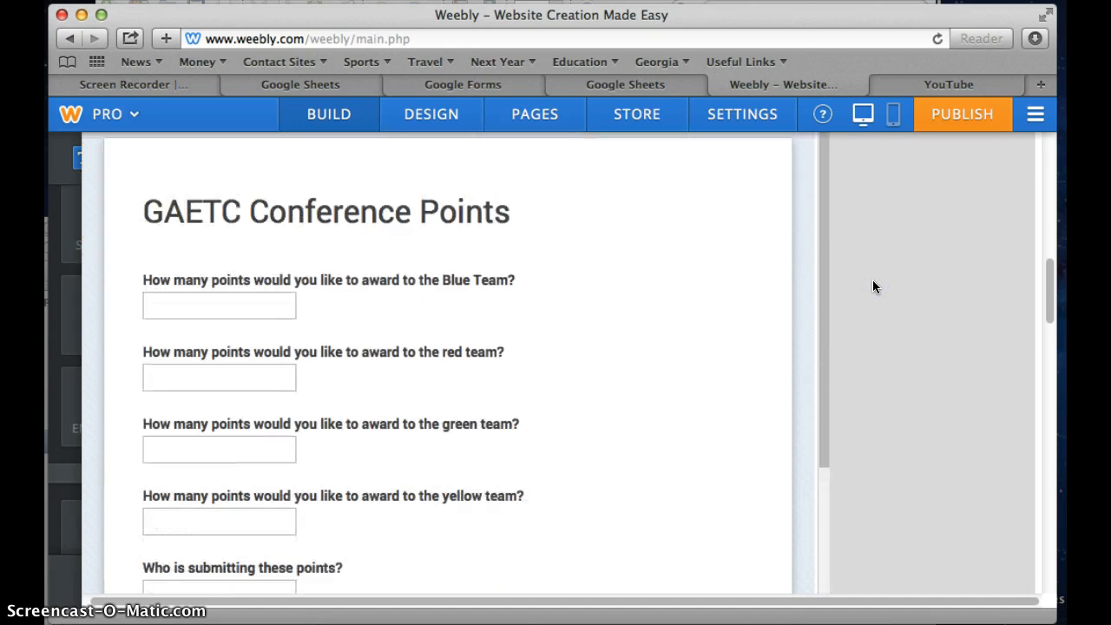
{"action": "scroll", "coordinate": [873, 286], "scroll_direction": "down", "scroll_amount": 10}
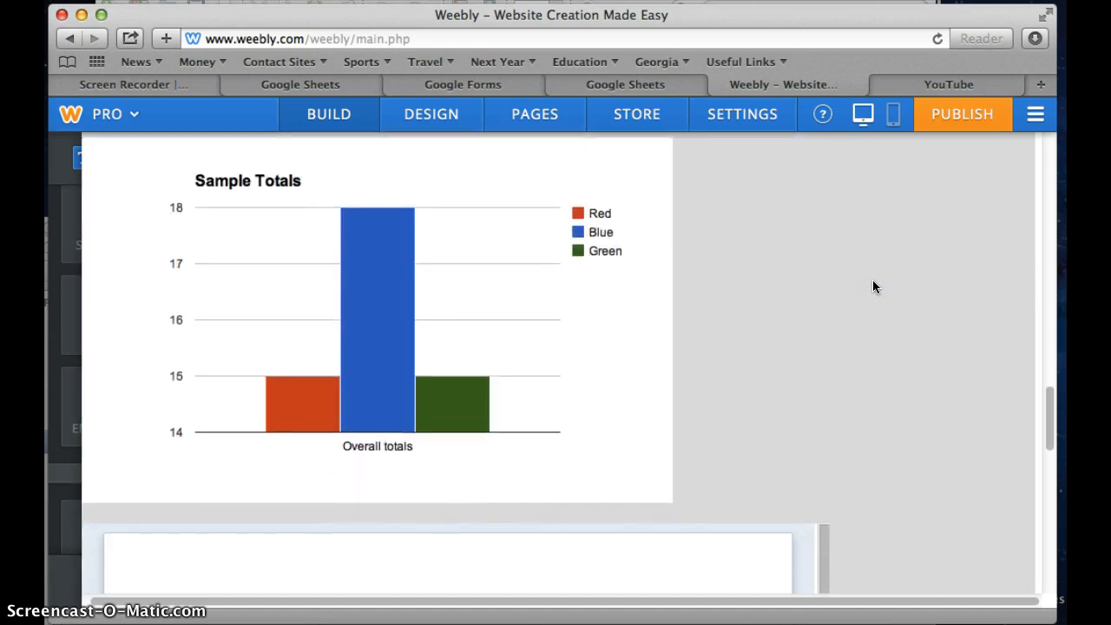
{"action": "scroll", "coordinate": [873, 286], "scroll_direction": "up", "scroll_amount": 1}
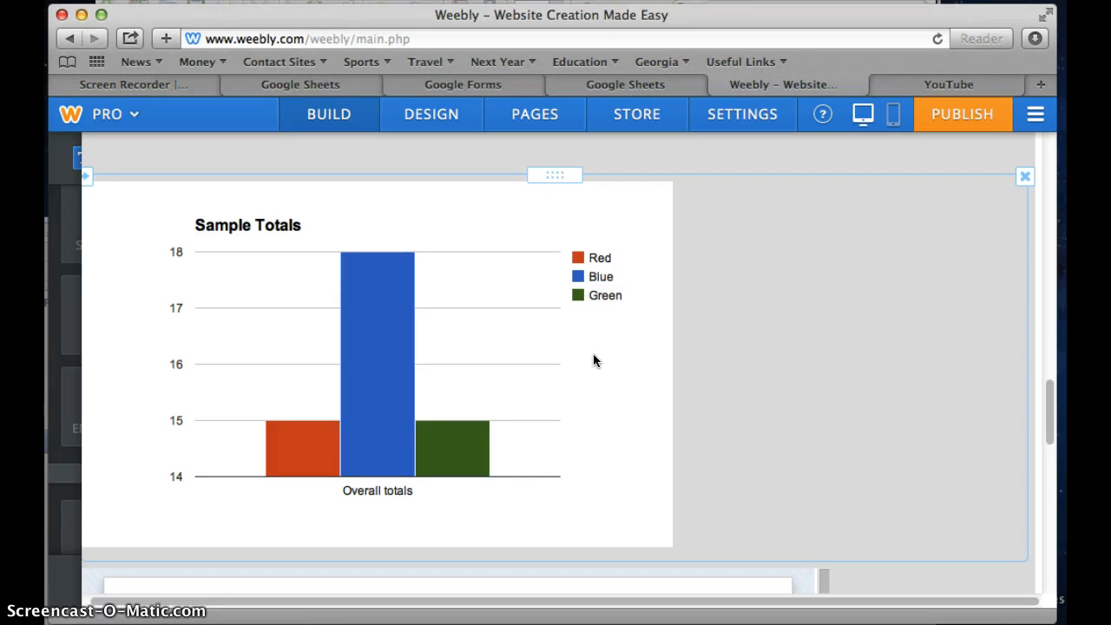
{"action": "left_click", "coordinate": [69, 538]}
{"action": "left_click", "coordinate": [330, 543]}
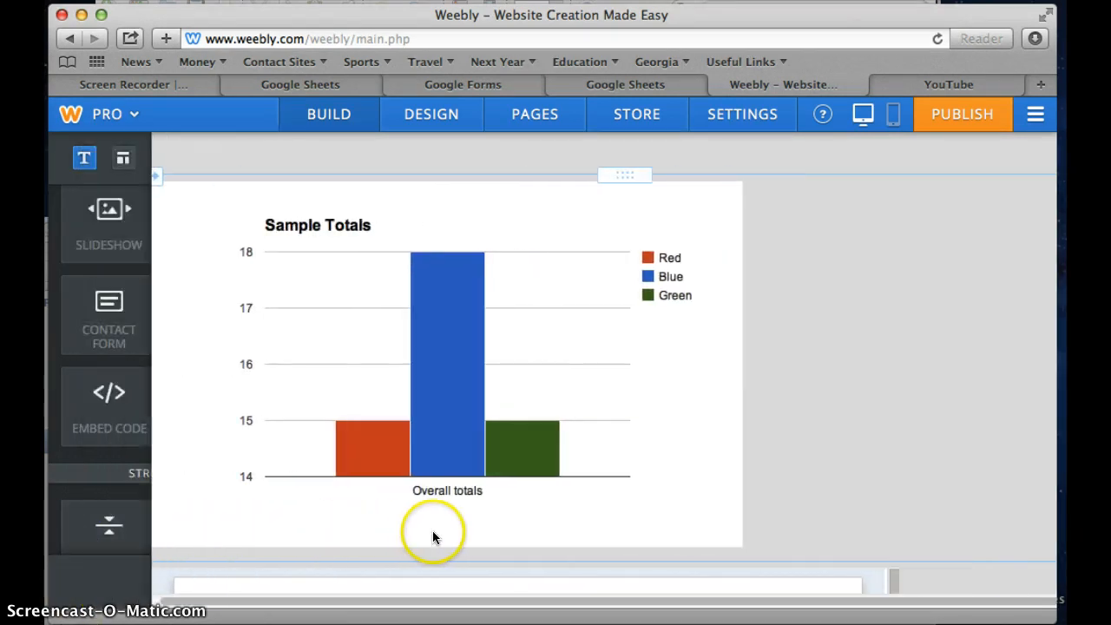